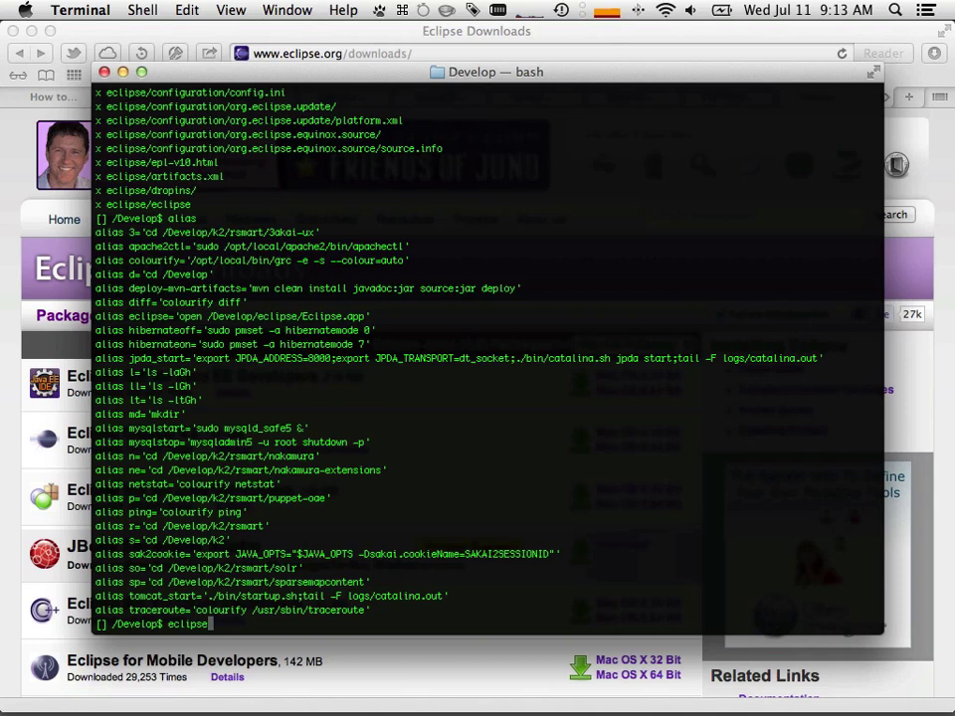
- Launch Eclipse from the terminal with the eclipse alias and approve opening the downloaded application
{"action": "key", "text": "Return"}
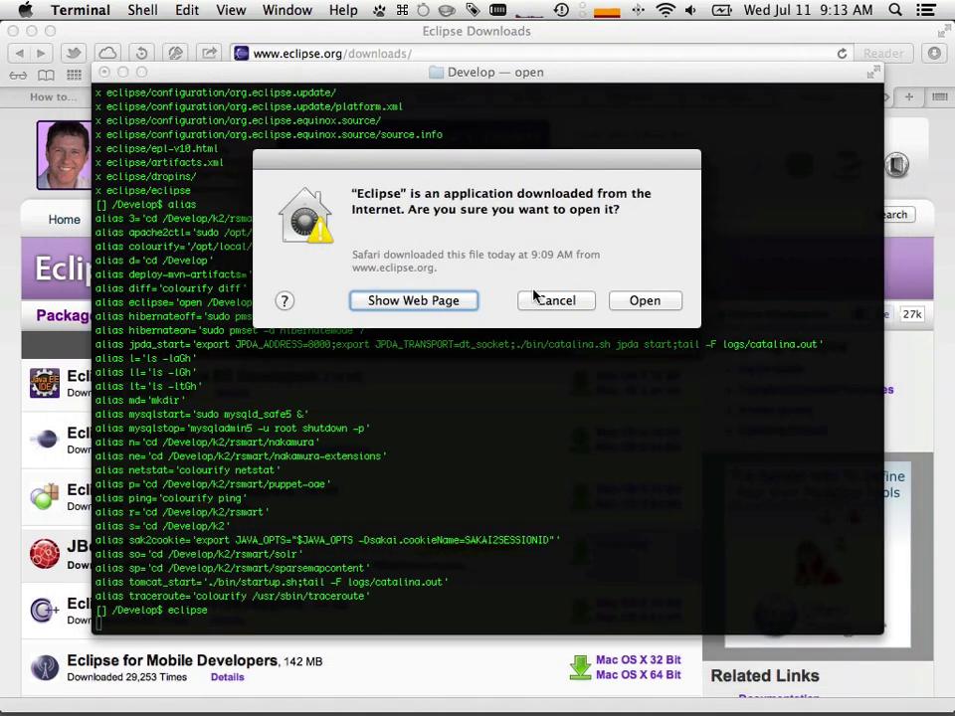
{"action": "left_click", "coordinate": [627, 299]}
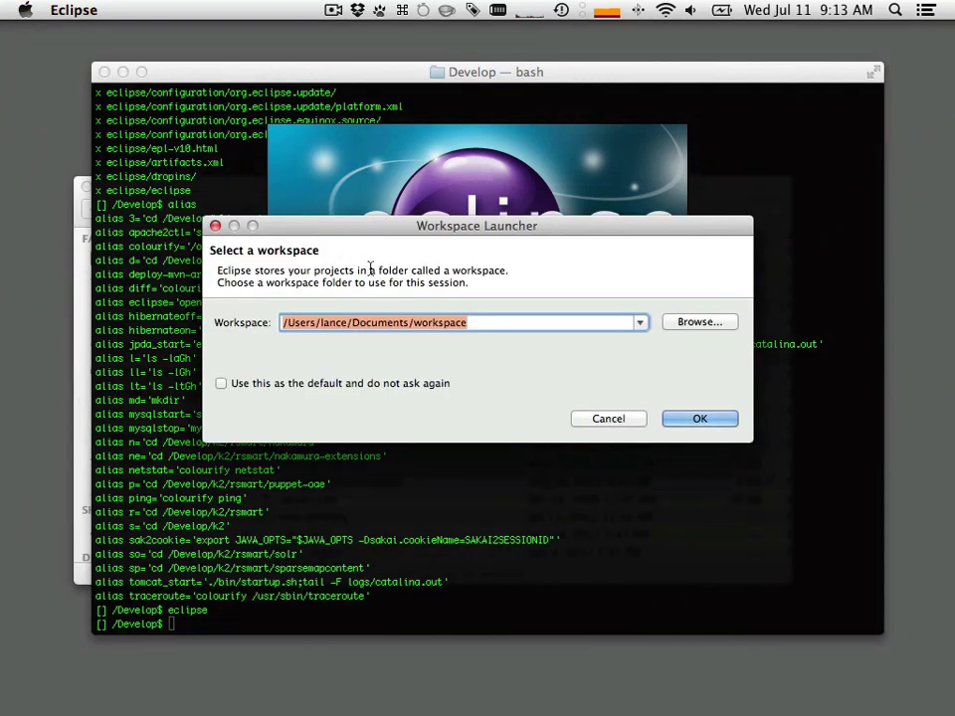
- Accept the default Documents/workspace folder as the workspace and close the Welcome page
{"action": "left_click", "coordinate": [641, 325]}
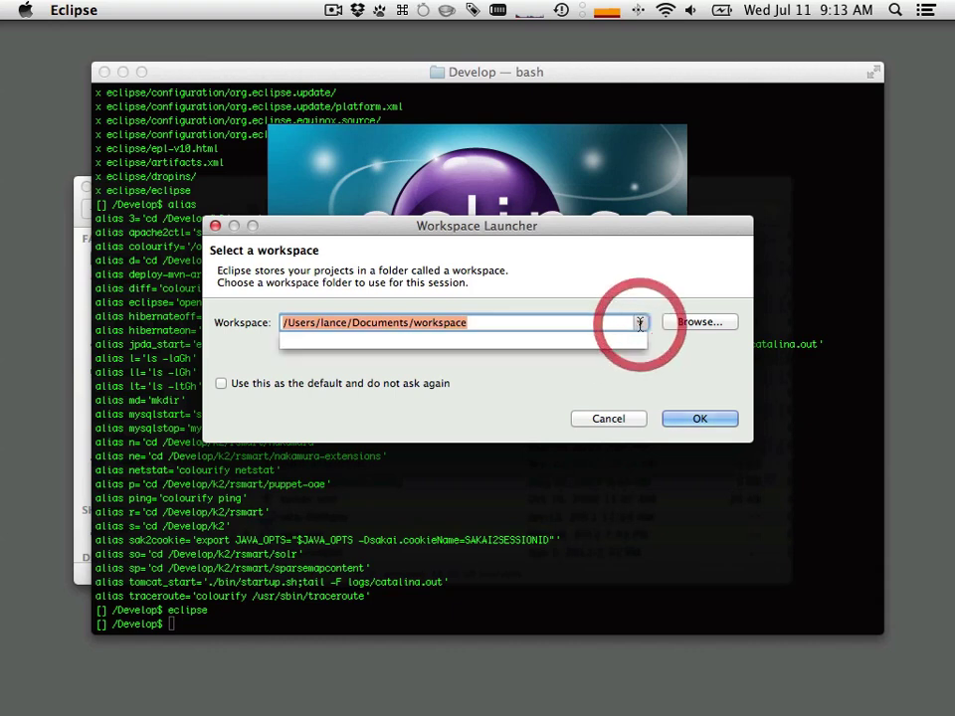
{"action": "left_click", "coordinate": [641, 324]}
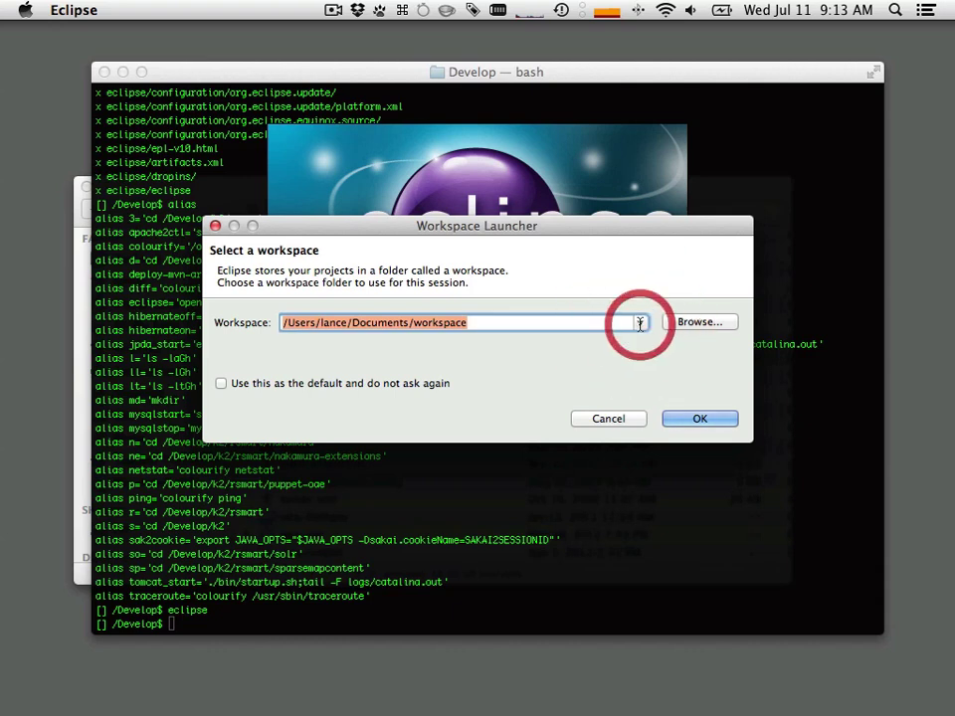
{"action": "left_click", "coordinate": [677, 419]}
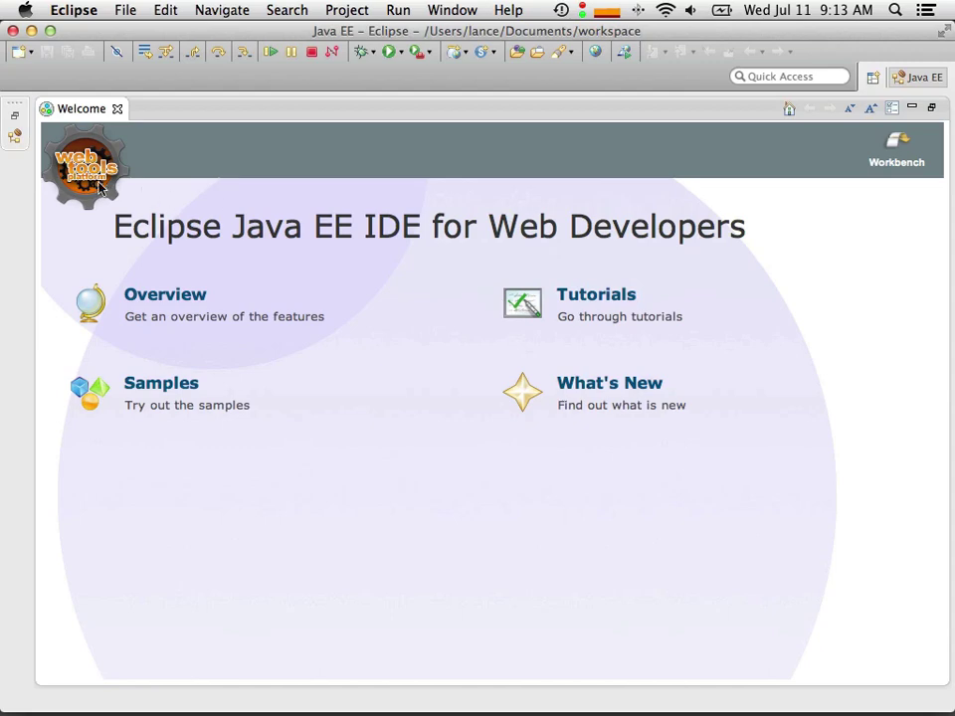
{"action": "left_click", "coordinate": [117, 110]}
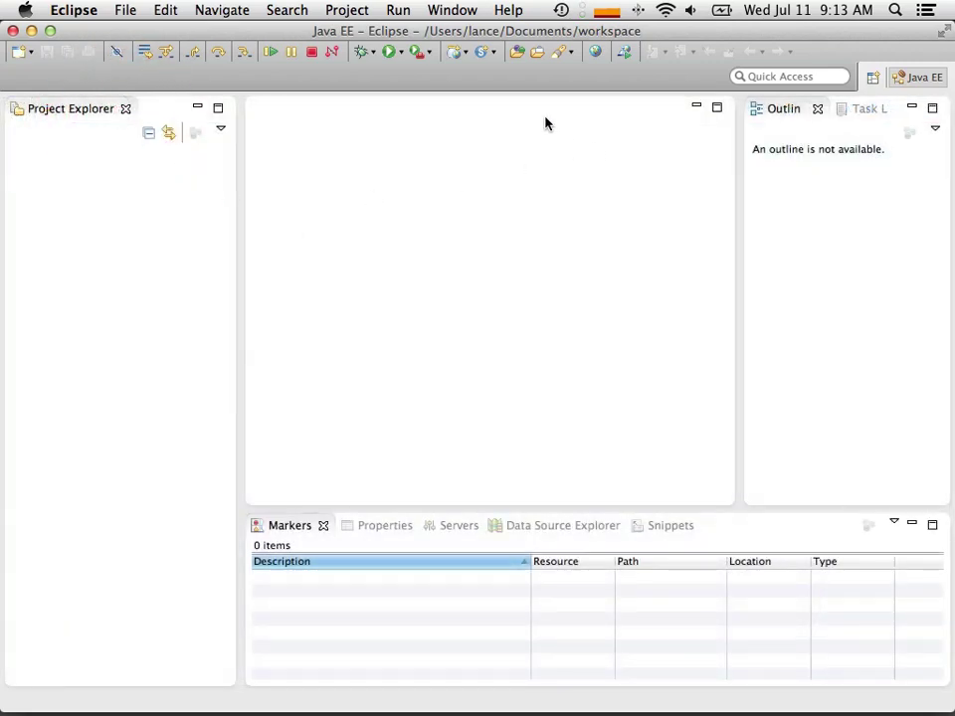
- Open the Eclipse Marketplace and search it for m2e
{"action": "left_click", "coordinate": [509, 10]}
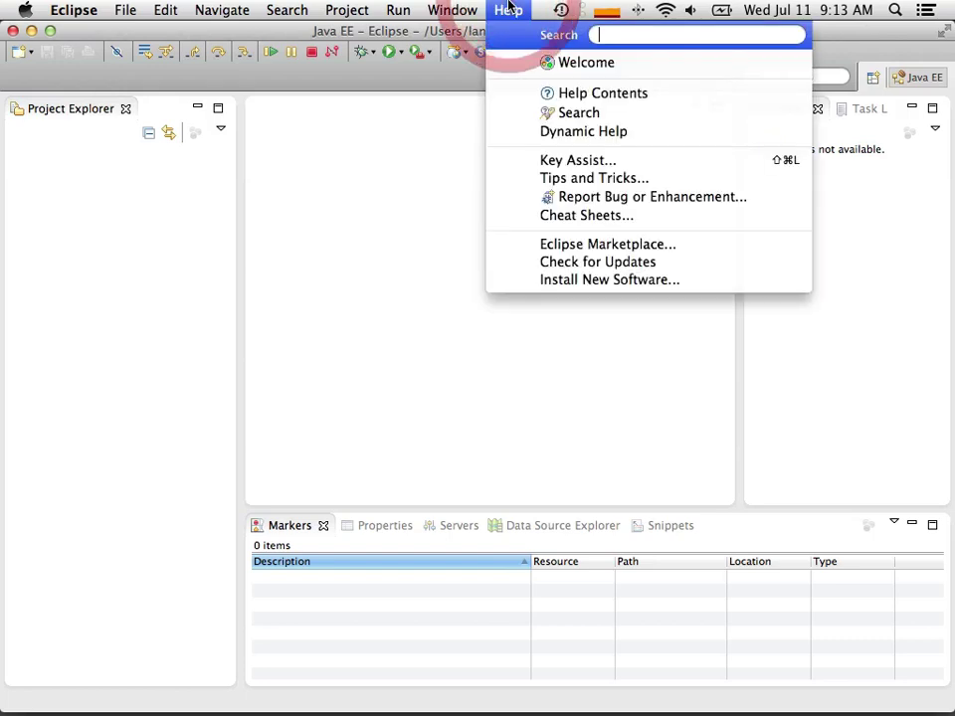
{"action": "left_click", "coordinate": [595, 245]}
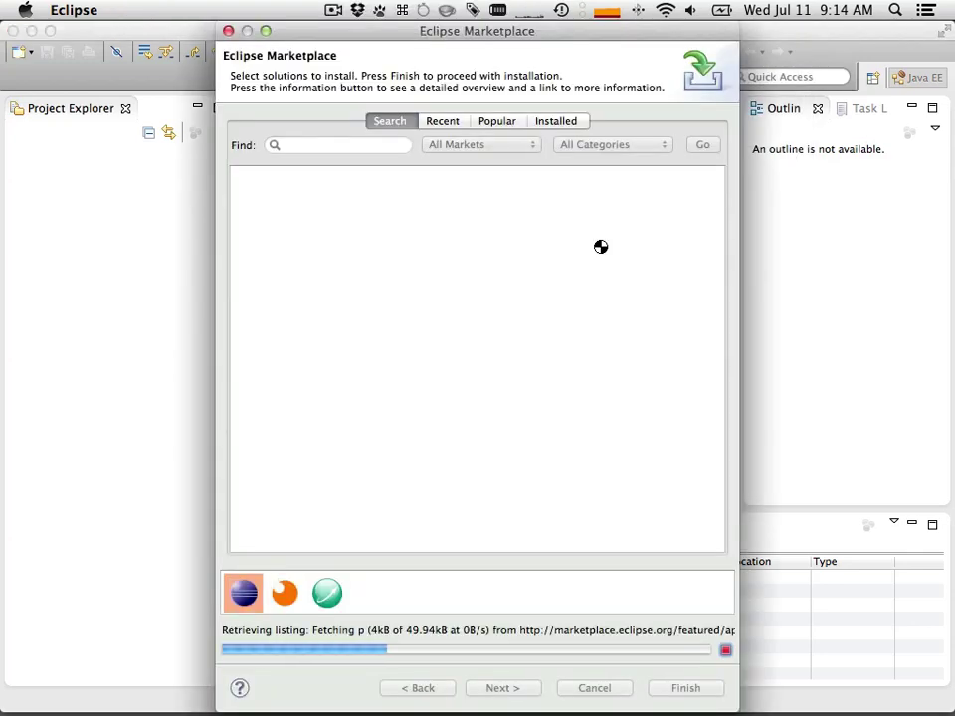
{"action": "left_click", "coordinate": [568, 33]}
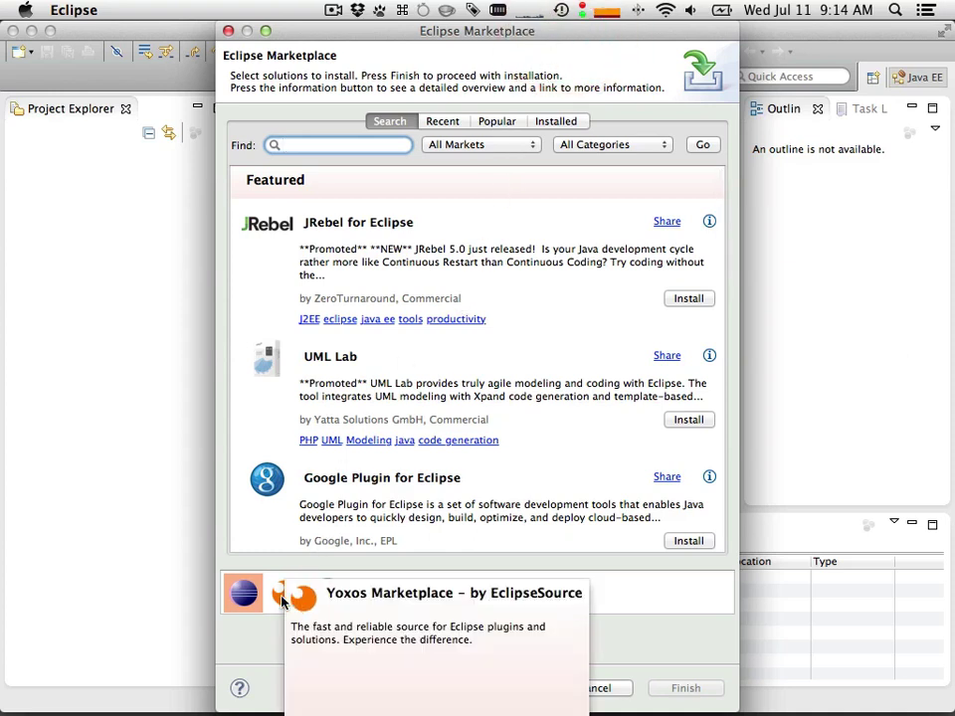
{"action": "type", "text": "m2"}
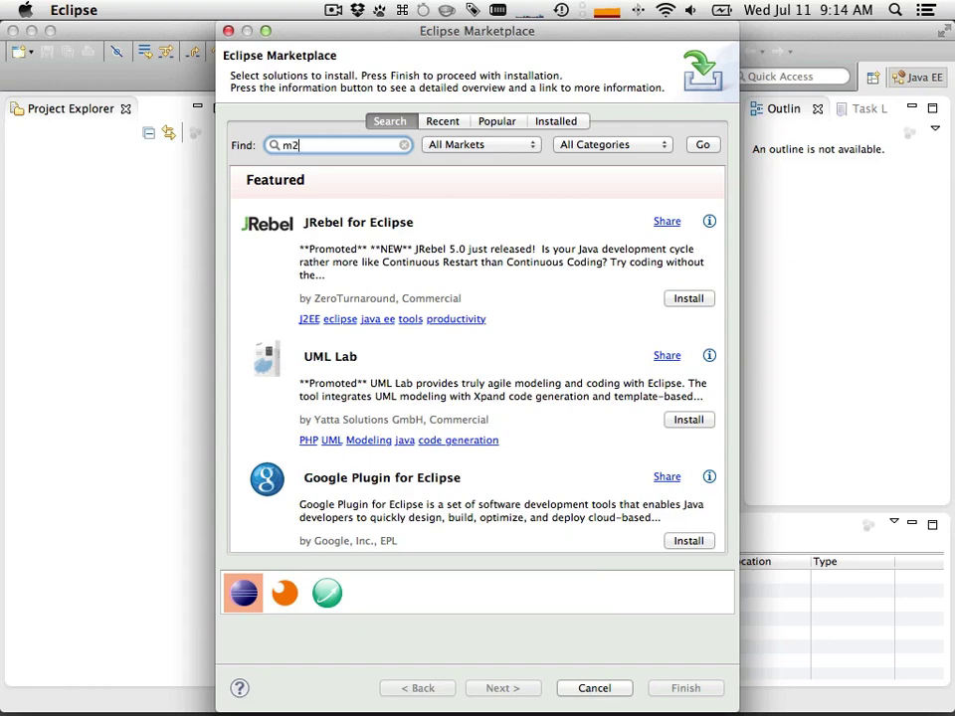
{"action": "type", "text": "e"}
{"action": "key", "text": "Return"}
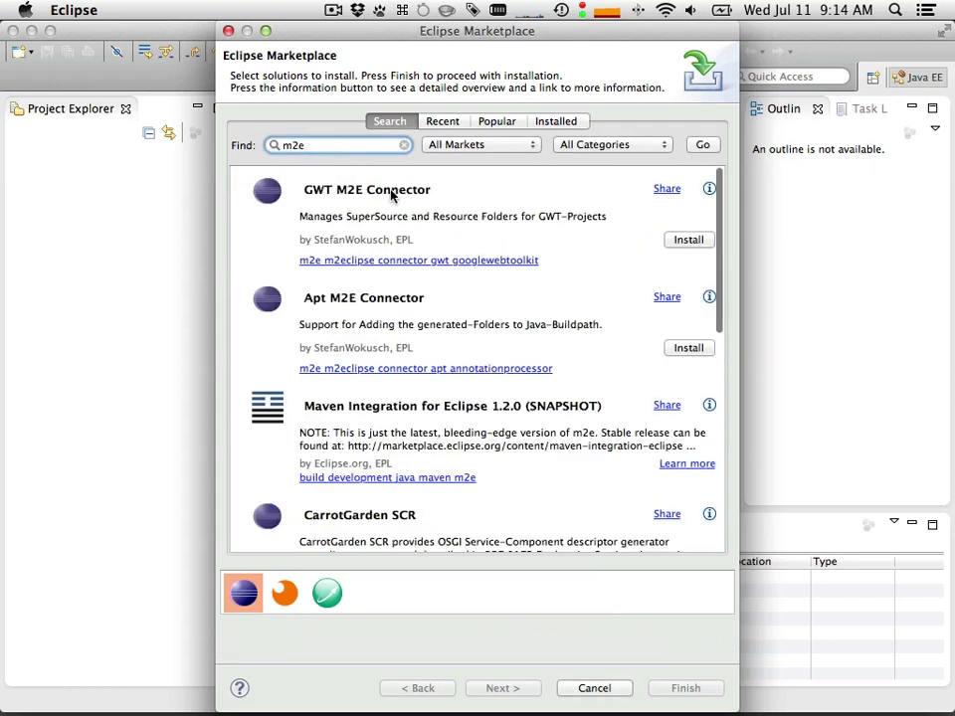
- Examine the m2e search results and read the description of Maven Integration for Eclipse 1.2.0 (SNAPSHOT)
{"action": "scroll", "coordinate": [483, 326], "scroll_direction": "down", "scroll_amount": 3}
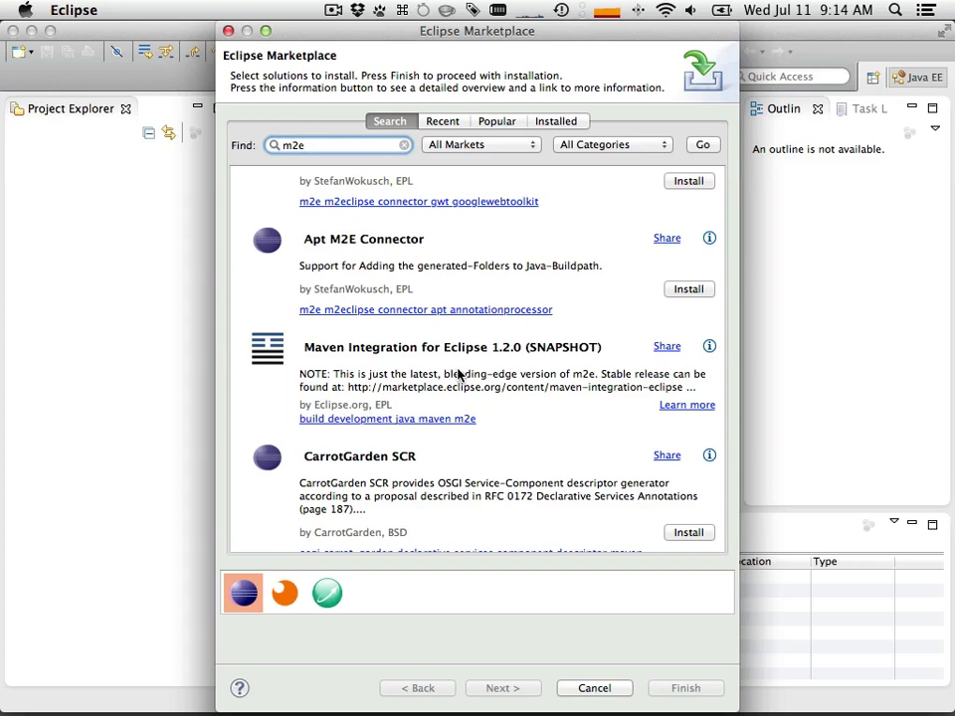
{"action": "left_click", "coordinate": [710, 345]}
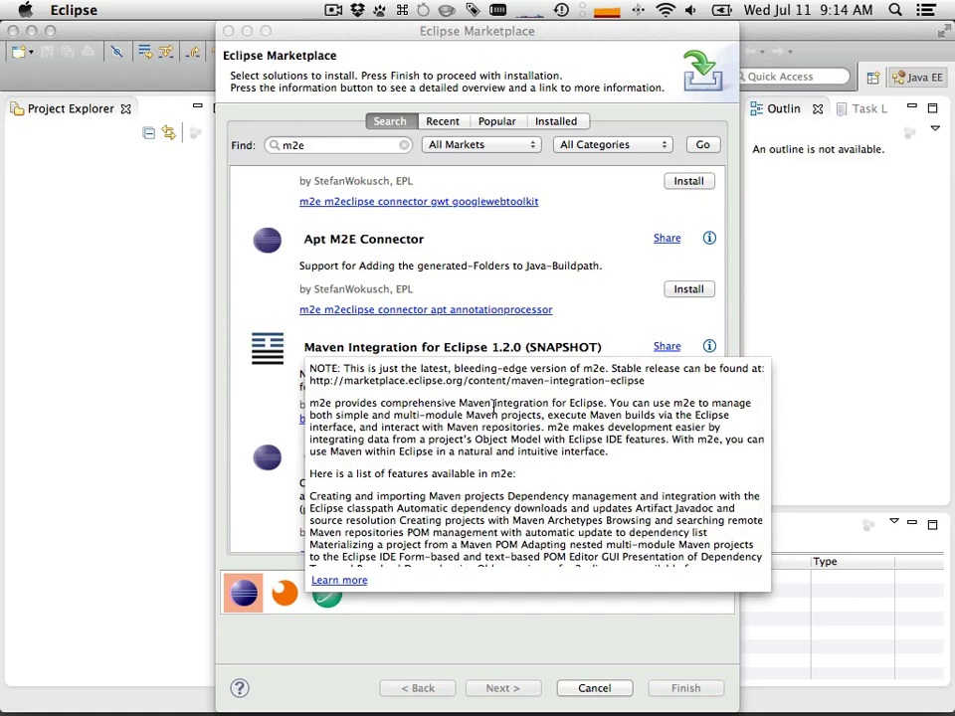
{"action": "scroll", "coordinate": [513, 426], "scroll_direction": "down", "scroll_amount": 3}
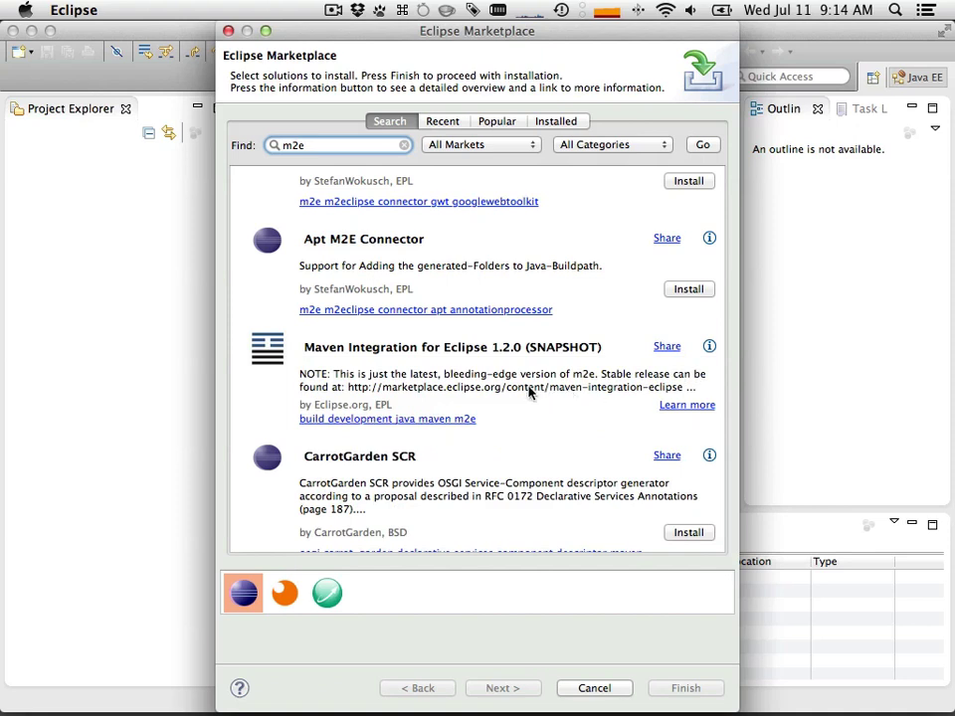
{"action": "left_click", "coordinate": [319, 366]}
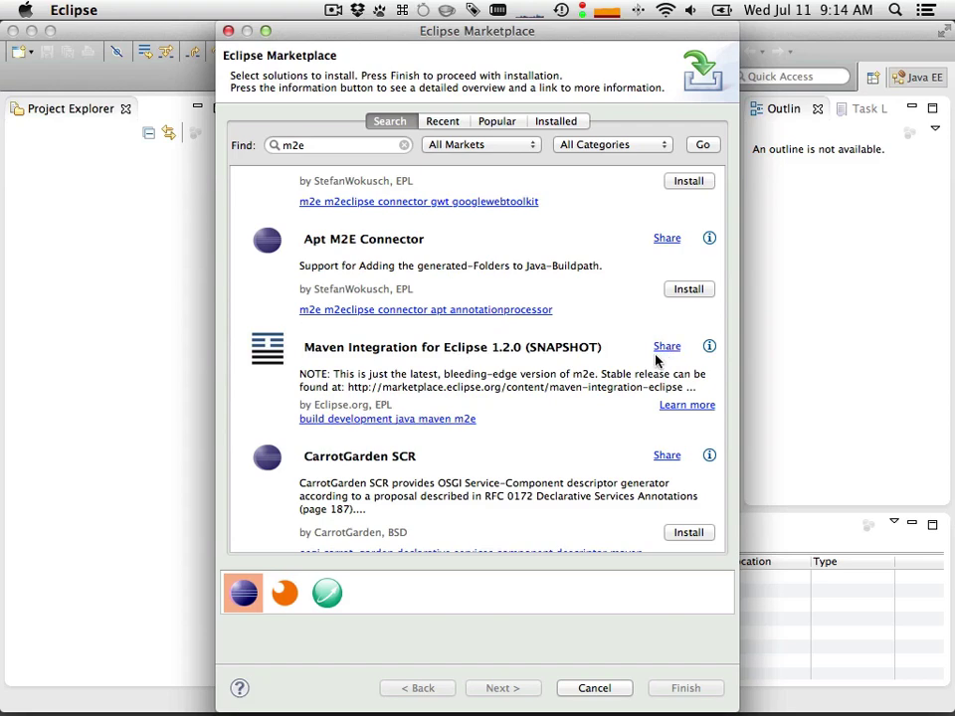
{"action": "scroll", "coordinate": [457, 363], "scroll_direction": "down", "scroll_amount": 5}
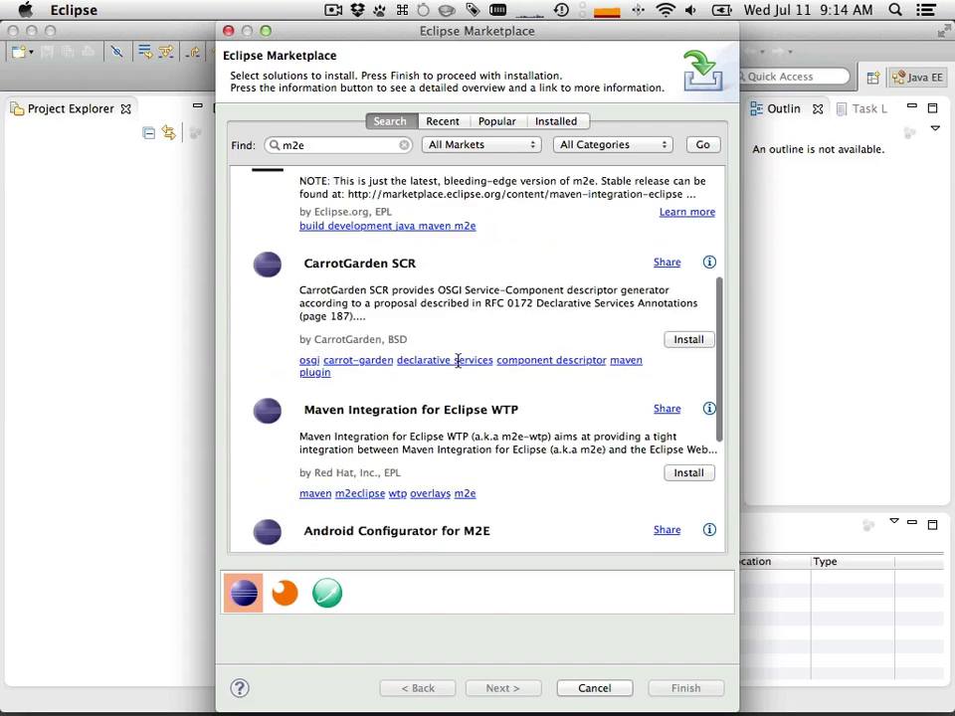
{"action": "scroll", "coordinate": [491, 317], "scroll_direction": "up", "scroll_amount": 3}
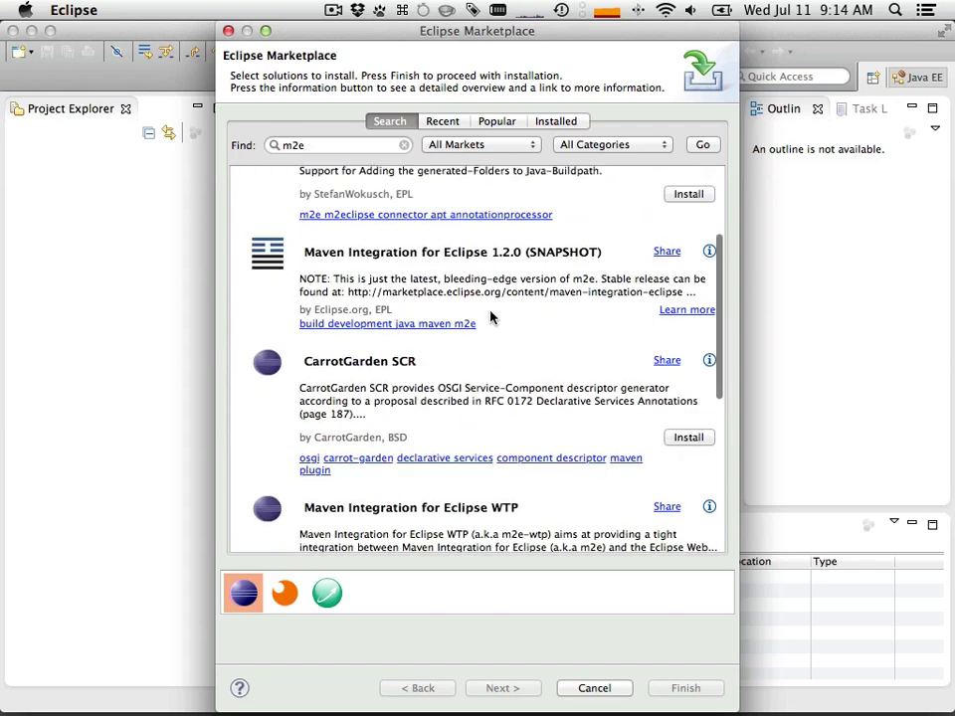
{"action": "left_click", "coordinate": [409, 304]}
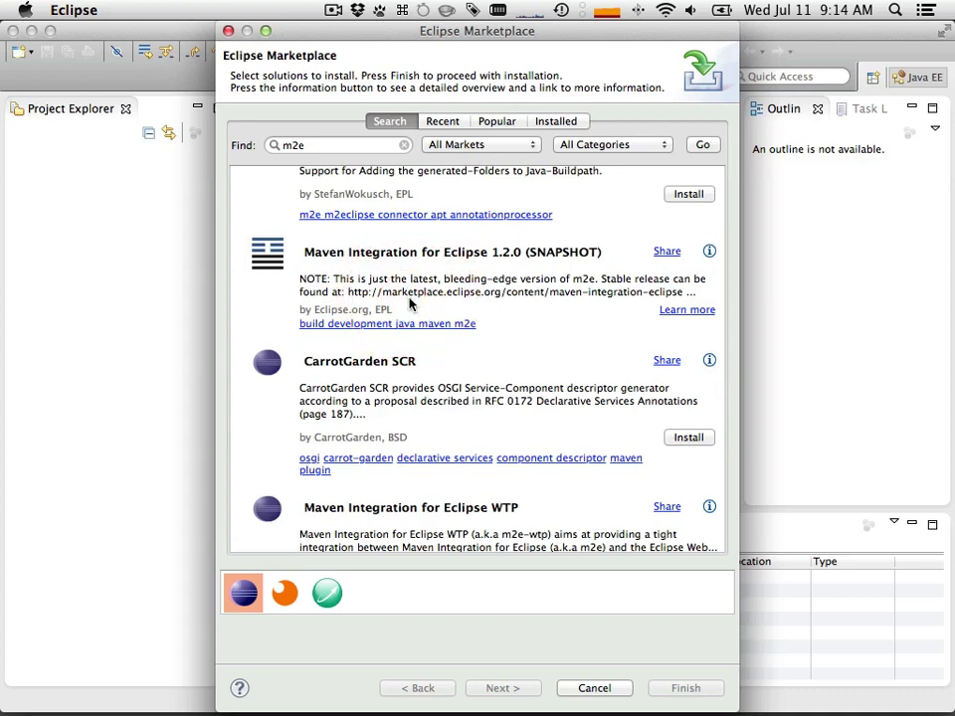
- Switch to the Yoxos Marketplace, search it for m2e and view the details of m2e - Maven Integration for Eclipse (Incubation)
{"action": "left_click", "coordinate": [285, 594]}
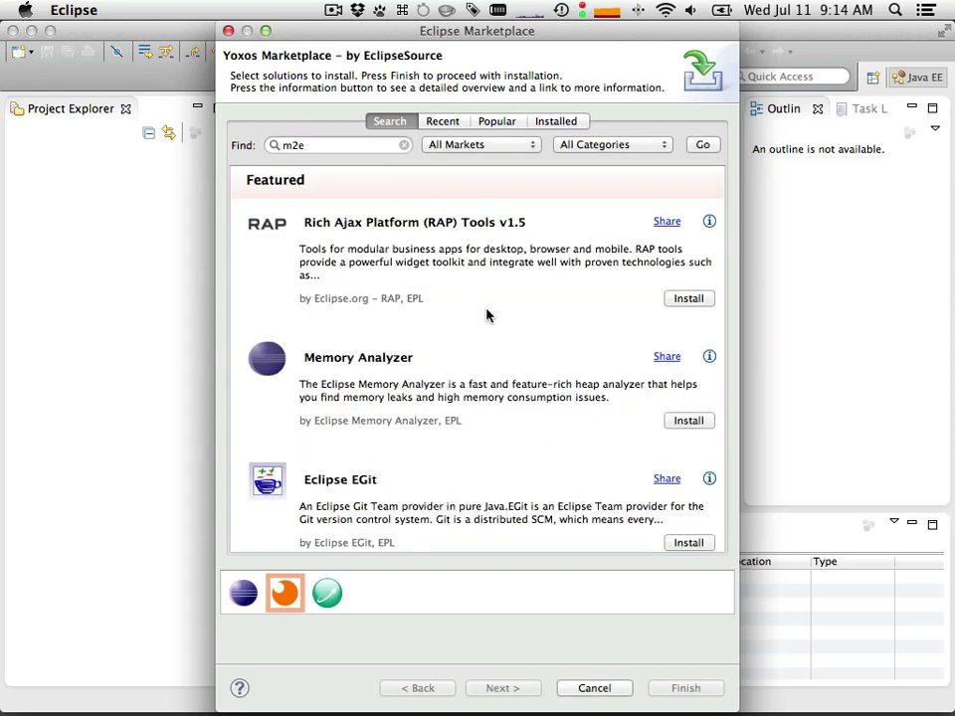
{"action": "scroll", "coordinate": [487, 315], "scroll_direction": "down", "scroll_amount": 3}
{"action": "scroll", "coordinate": [488, 315], "scroll_direction": "up", "scroll_amount": 3}
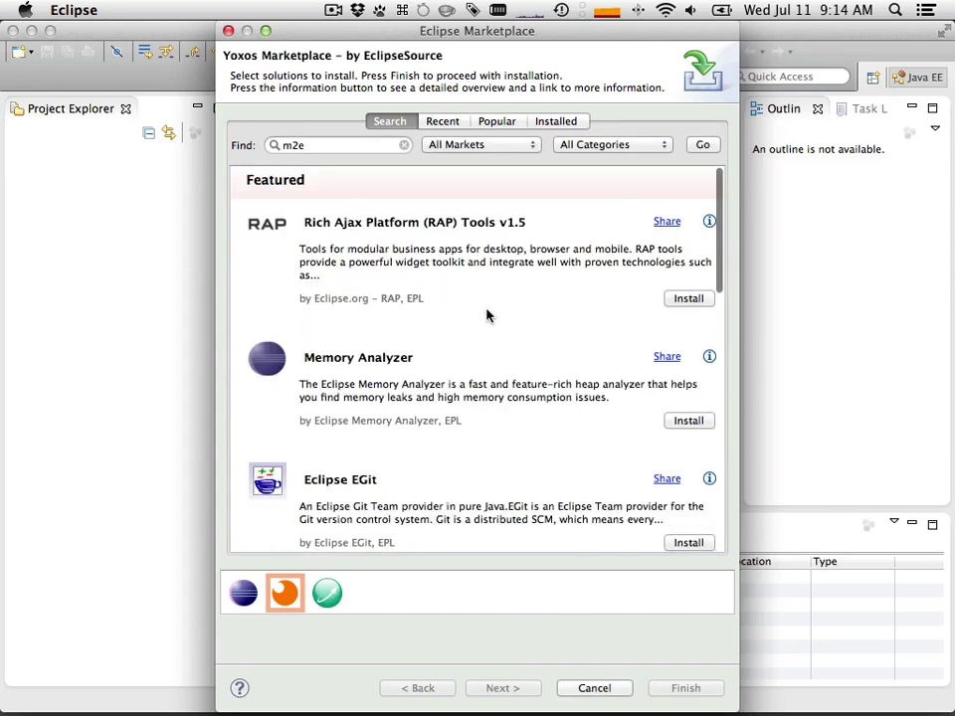
{"action": "left_click", "coordinate": [363, 144]}
{"action": "key", "text": "Return"}
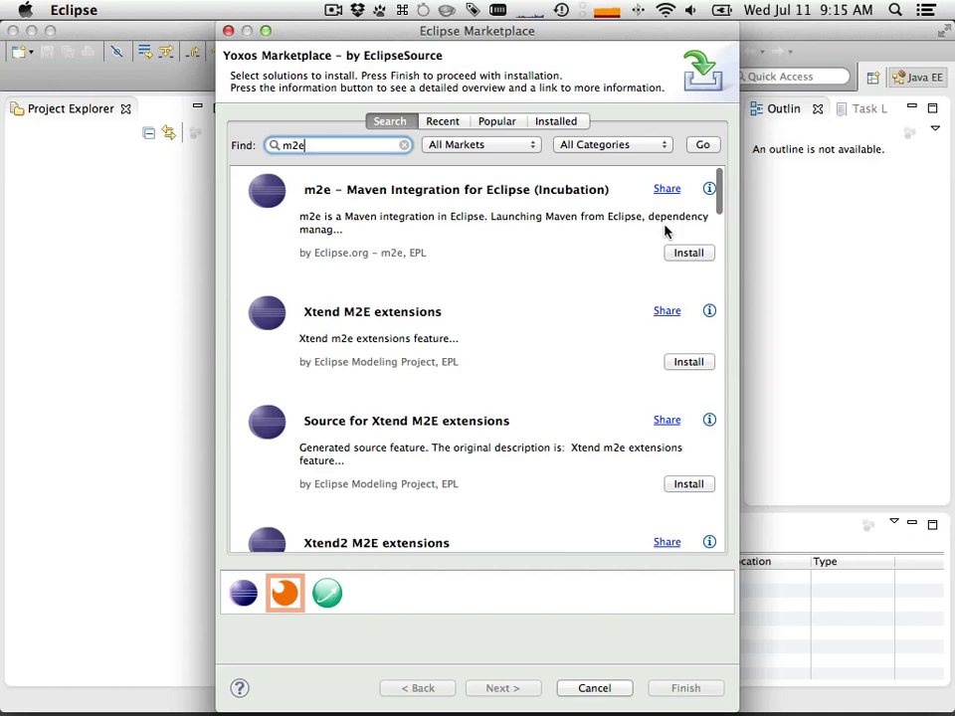
{"action": "left_click", "coordinate": [709, 189]}
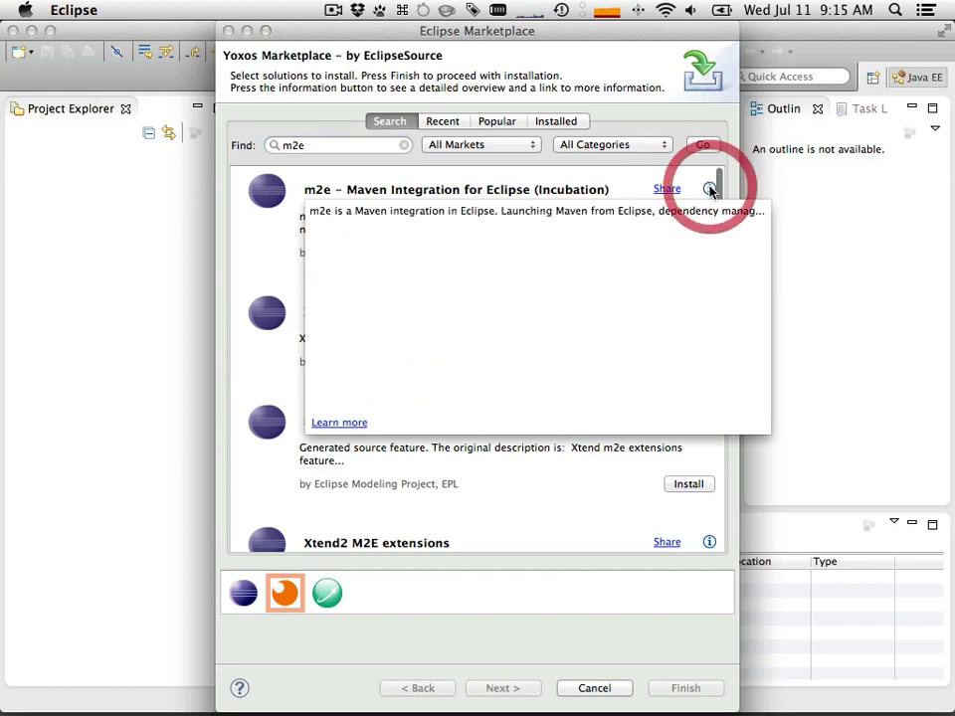
{"action": "left_click", "coordinate": [617, 187]}
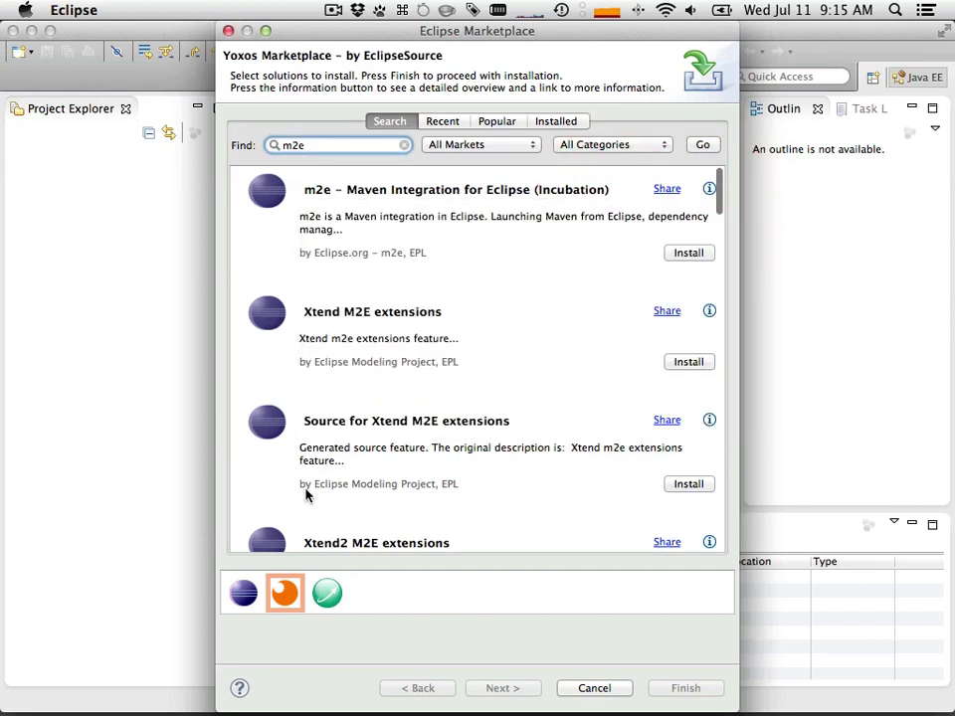
- Install m2e - Maven Integration for Eclipse (Incubation) with its selected features and accept the license agreement
{"action": "left_click", "coordinate": [689, 253]}
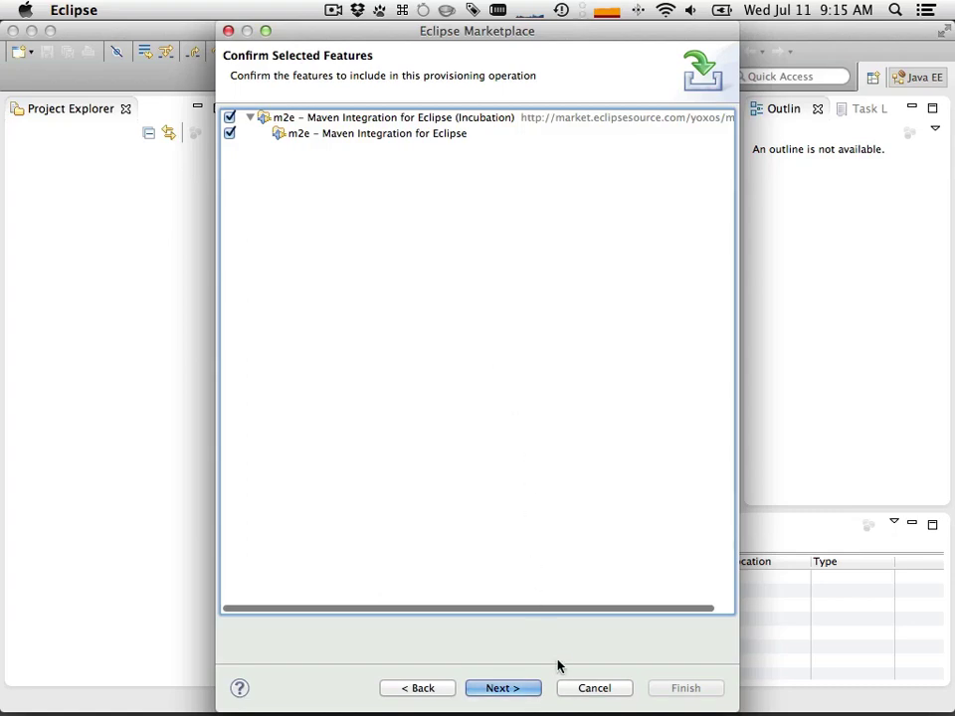
{"action": "left_click", "coordinate": [523, 689]}
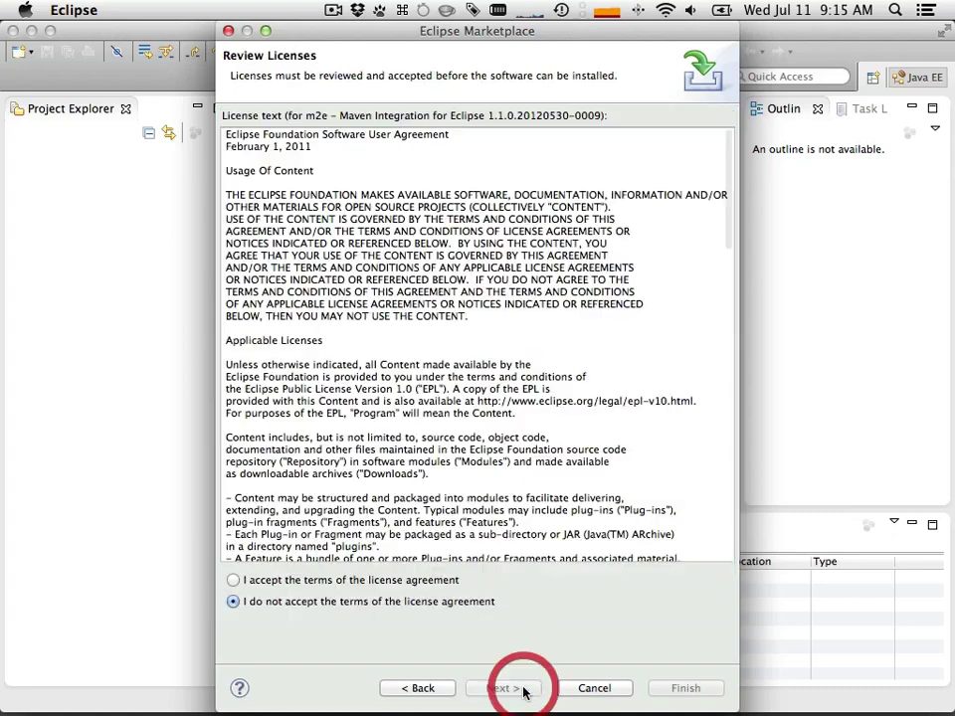
{"action": "left_click", "coordinate": [426, 580]}
{"action": "left_click", "coordinate": [674, 688]}
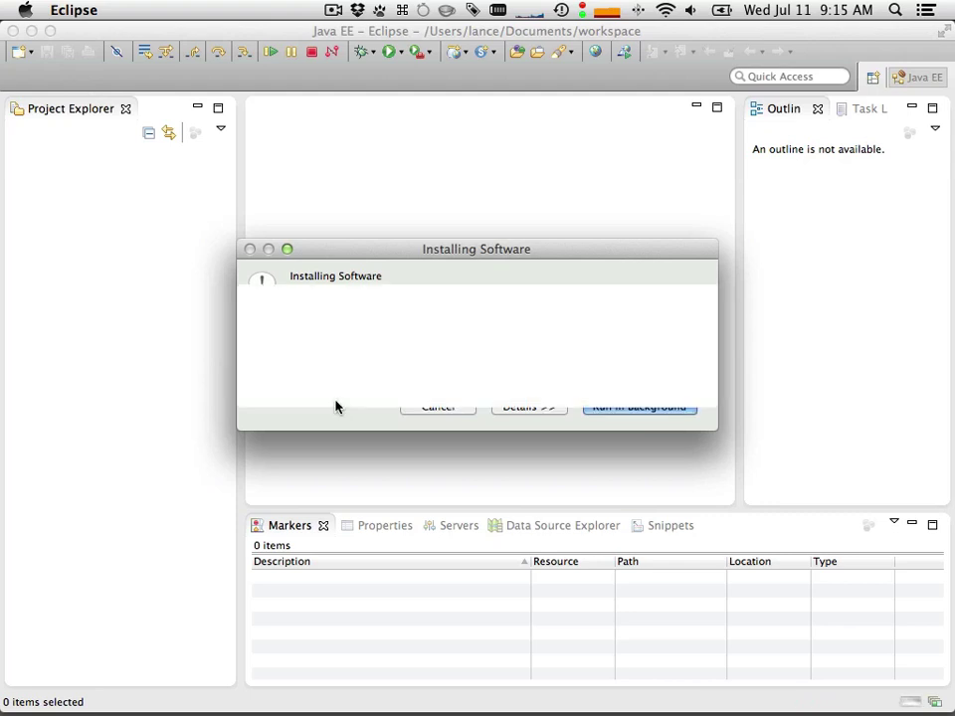
- Restart Eclipse with the default Documents/workspace folder and close the Welcome page
{"action": "left_click", "coordinate": [646, 388]}
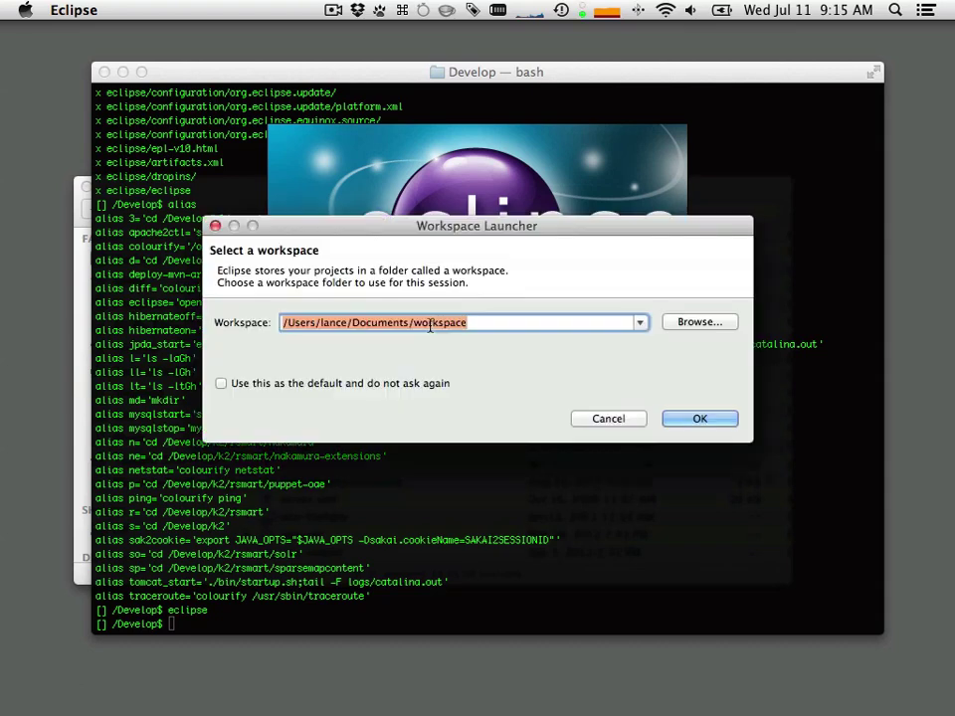
{"action": "left_click", "coordinate": [685, 420]}
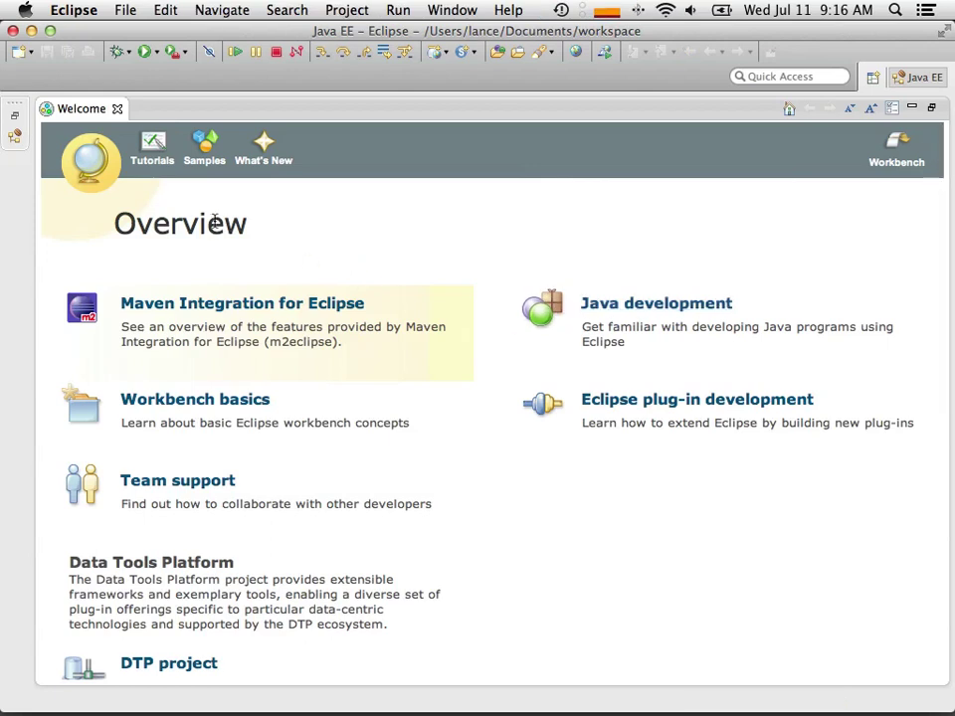
{"action": "left_click", "coordinate": [117, 108]}
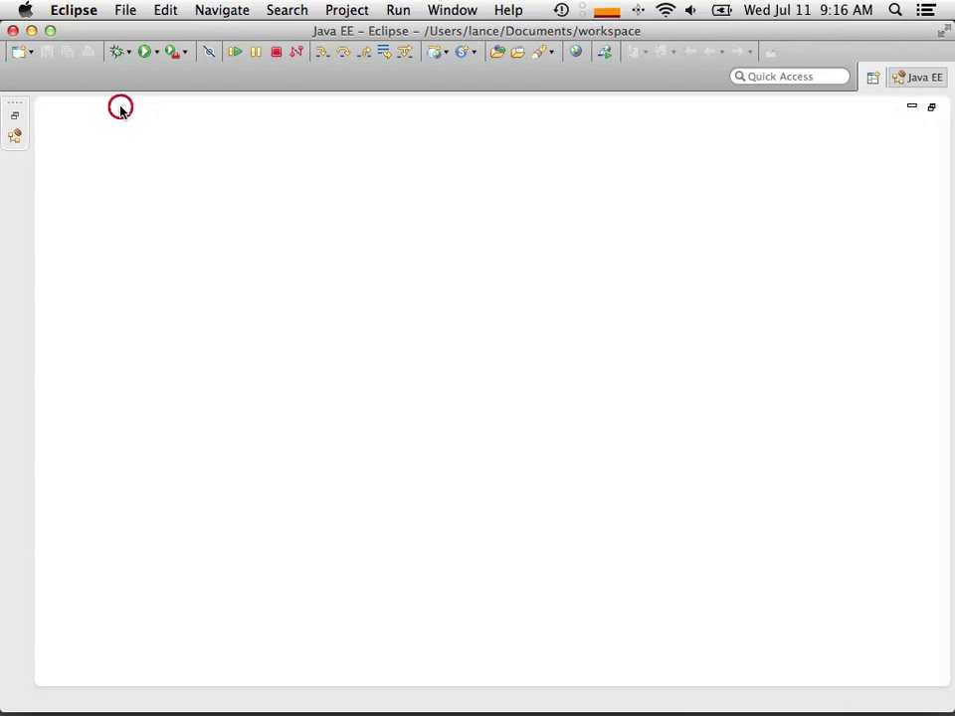
- Quit Eclipse and change into the eclipse directory under /Develop in Terminal
{"action": "left_click", "coordinate": [80, 6]}
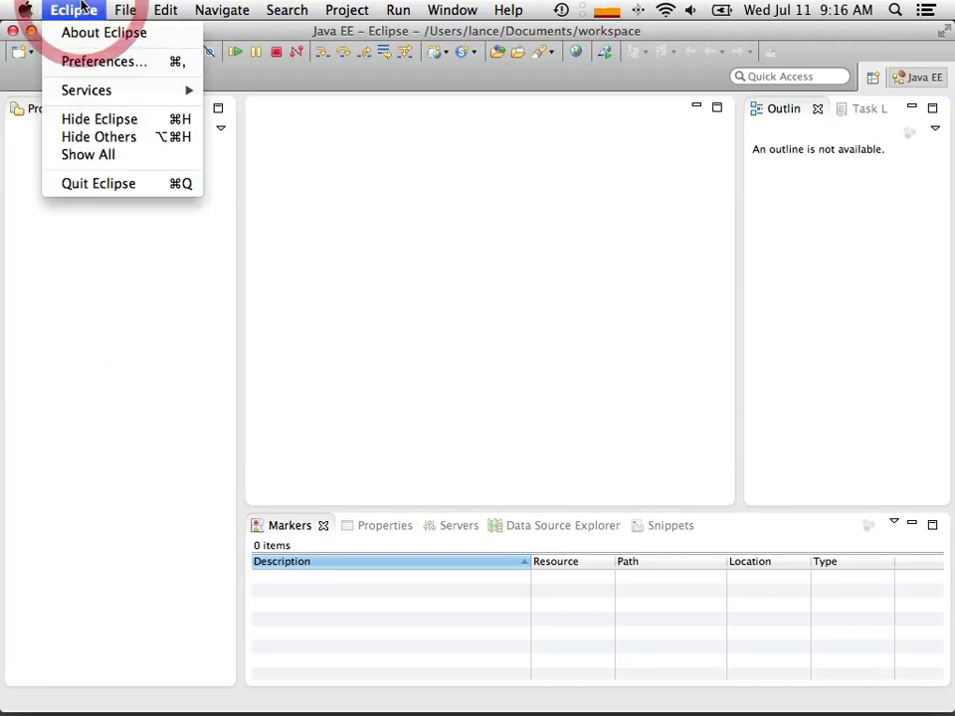
{"action": "left_click", "coordinate": [127, 185]}
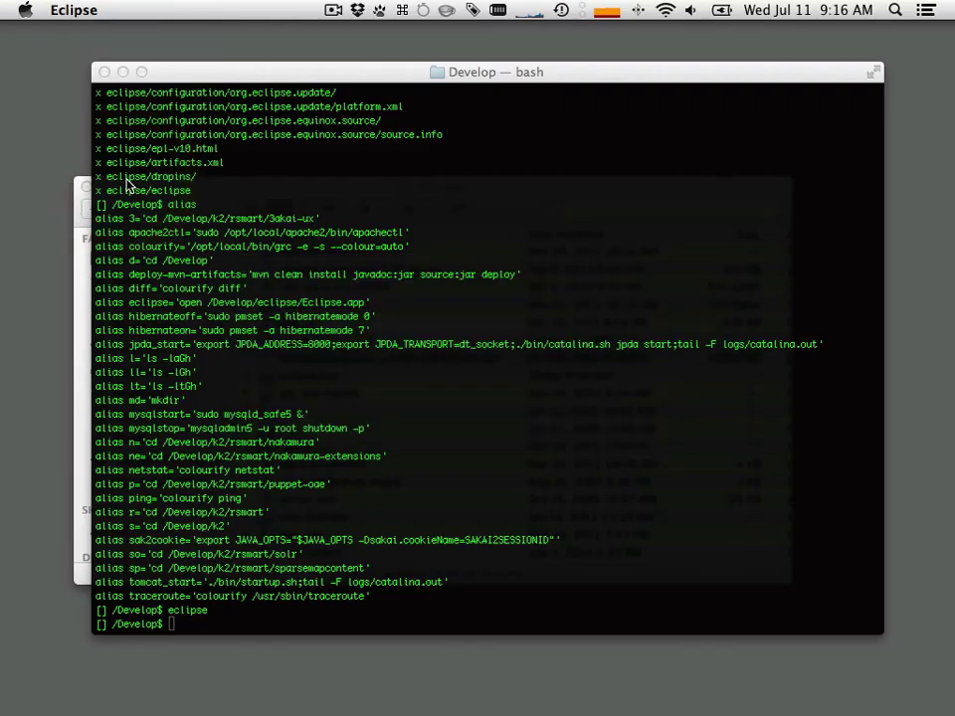
{"action": "left_click", "coordinate": [676, 461]}
{"action": "type", "text": "c"}
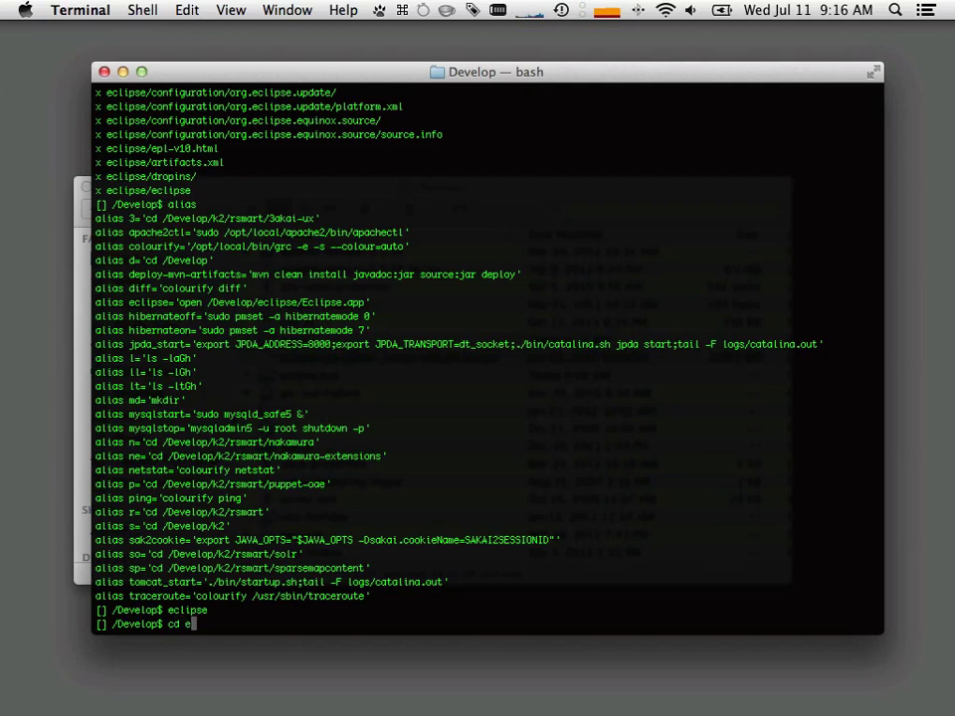
{"action": "type", "text": "d e"}
{"action": "key", "text": "Tab"}
{"action": "key", "text": "Return"}
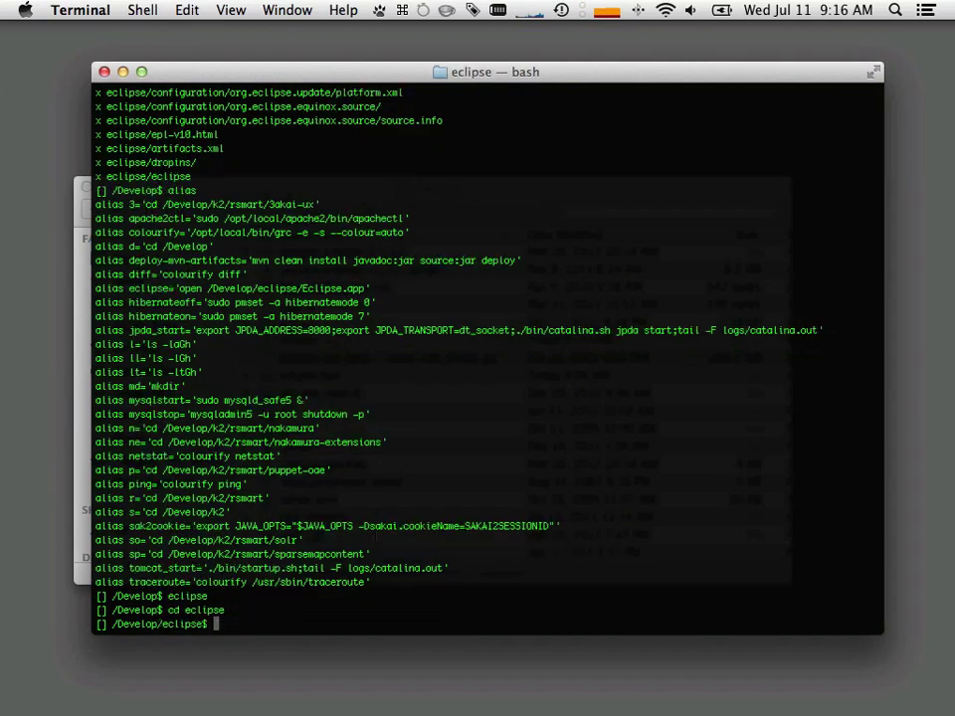
- Open Eclipse.app/Contents/MacOS/eclipse.ini in TextMate using the mate command, clearing the terminal screen before running it
{"action": "type", "text": "mate E"}
{"action": "key", "text": "Tab"}
{"action": "type", "text": "C"}
{"action": "key", "text": "Tab"}
{"action": "key", "text": "Tab"}
{"action": "key", "text": "Tab"}
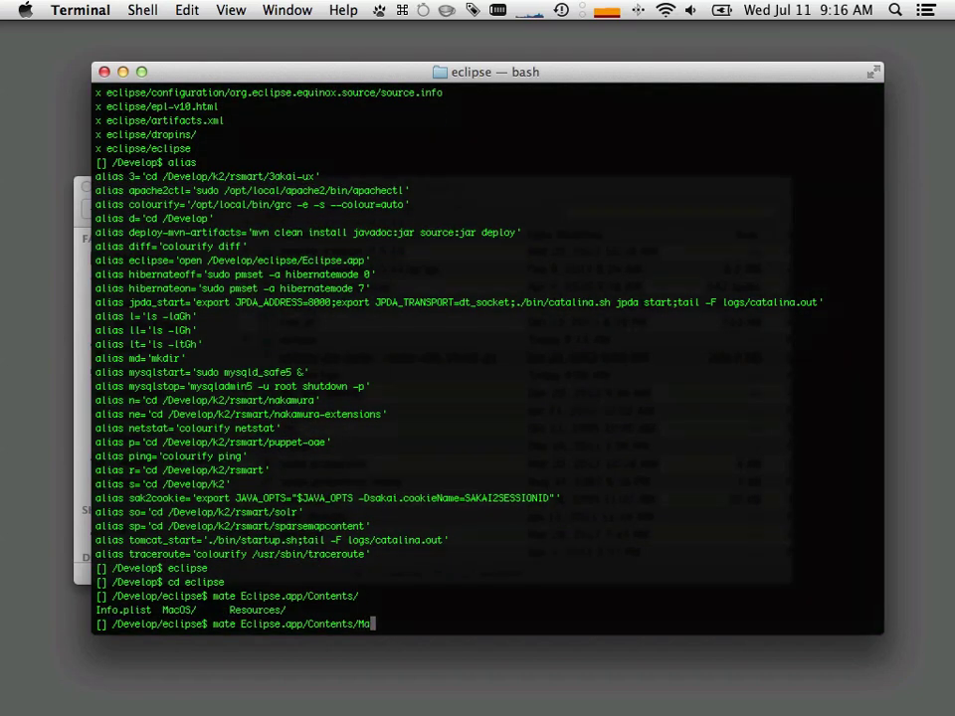
{"action": "type", "text": "Ma"}
{"action": "key", "text": "Tab"}
{"action": "key", "text": "Tab"}
{"action": "key", "text": "Tab"}
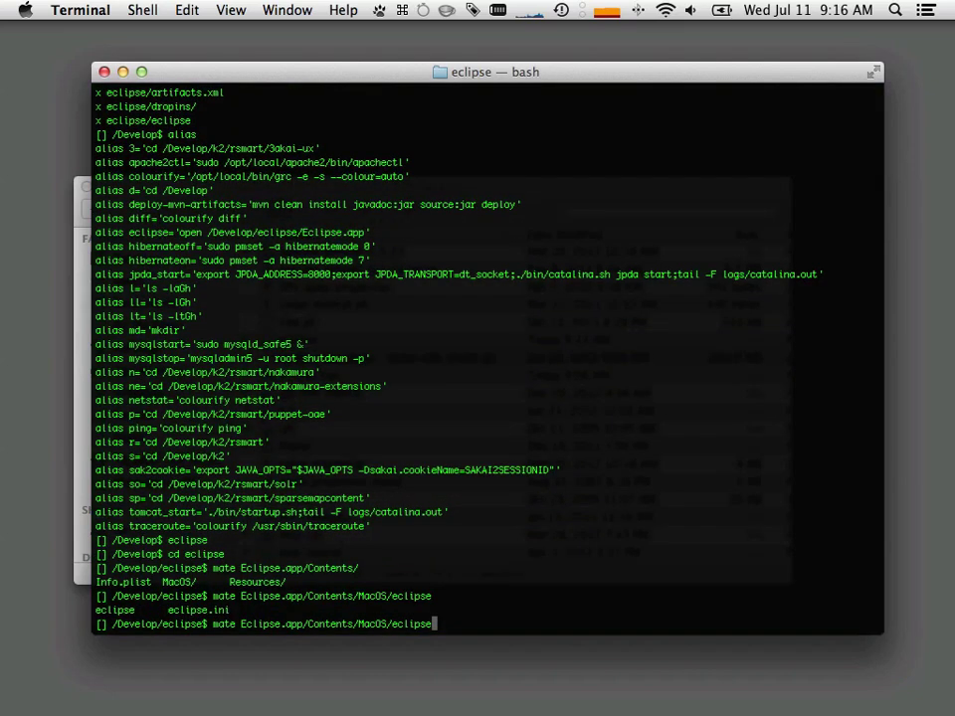
{"action": "type", "text": ".ini"}
{"action": "key", "text": "ctrl+l"}
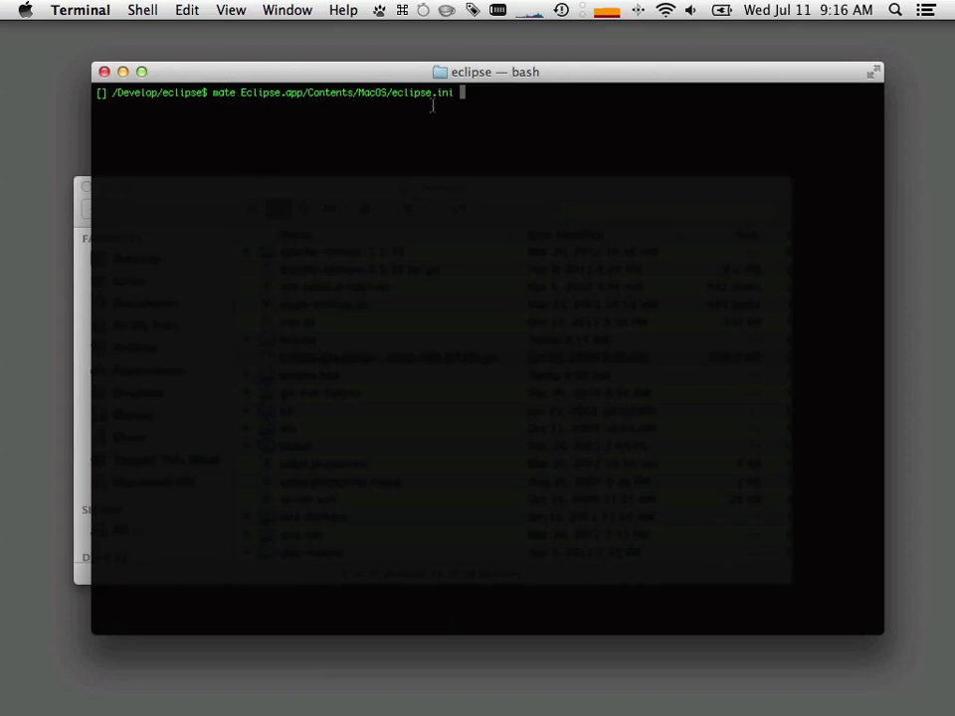
{"action": "key", "text": "Return"}
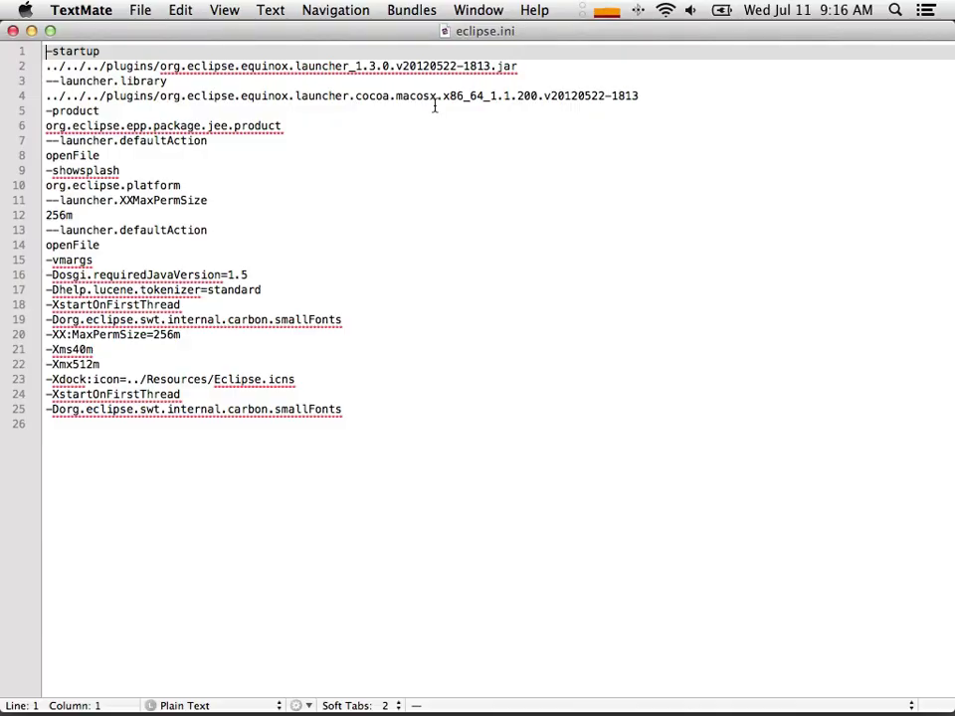
- Change the -XX:MaxPermSize value in eclipse.ini to 512m
{"action": "left_click", "coordinate": [176, 340]}
{"action": "key", "text": "BackSpace"}
{"action": "key", "text": "BackSpace"}
{"action": "key", "text": "BackSpace"}
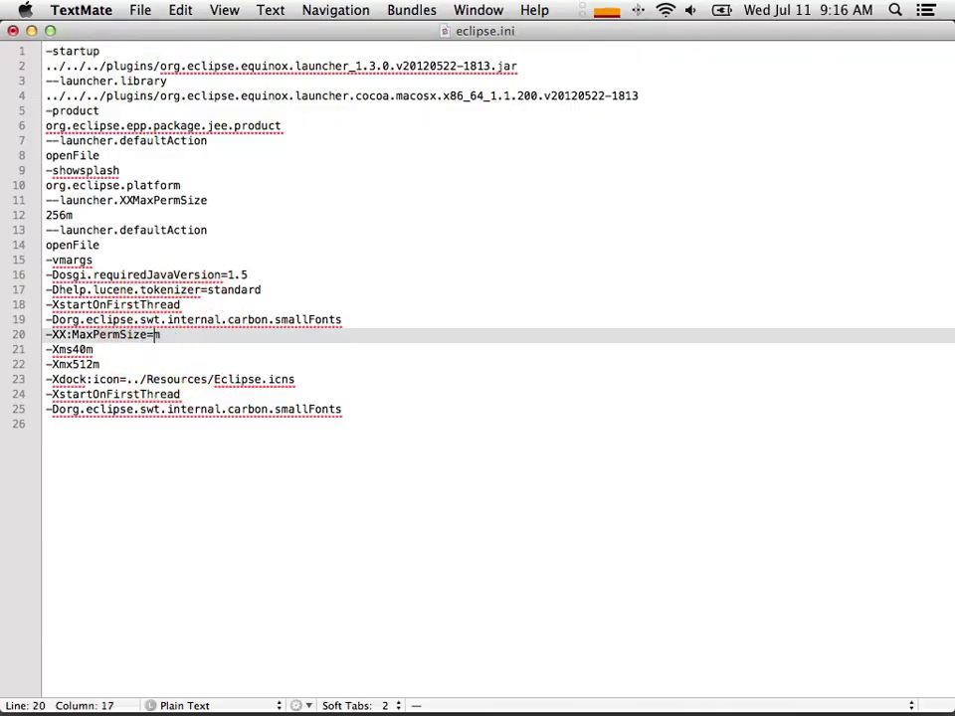
{"action": "type", "text": "512"}
- Change the -Xmx maximum heap value in eclipse.ini to 1024m and close the file
{"action": "key", "text": "Down"}
{"action": "key", "text": "Down"}
{"action": "key", "text": "Left"}
{"action": "key", "text": "Left"}
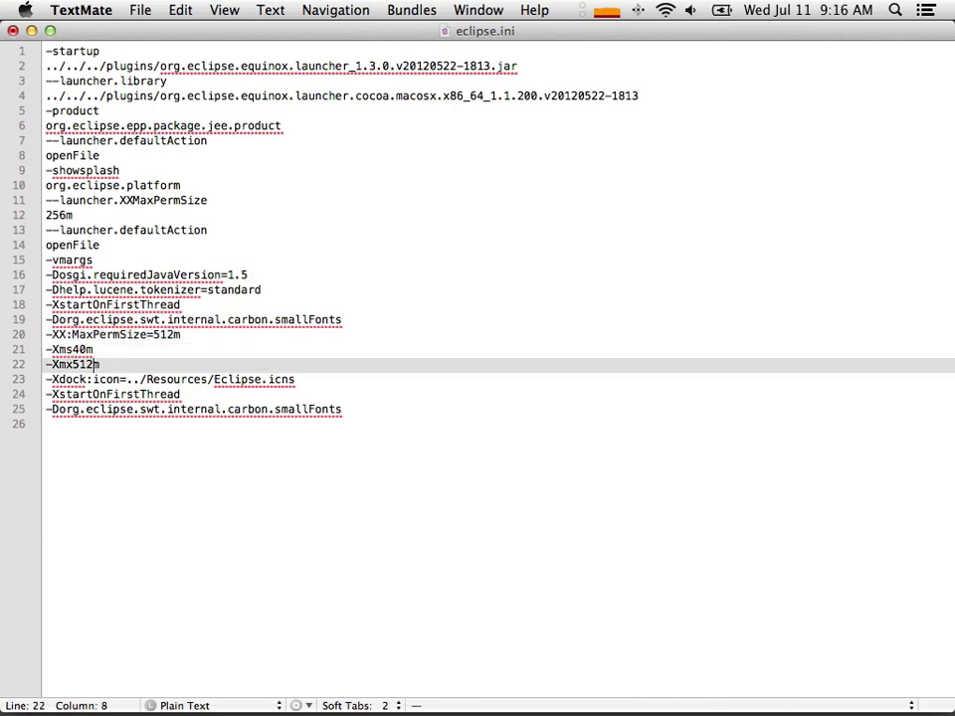
{"action": "key", "text": "BackSpace"}
{"action": "key", "text": "BackSpace"}
{"action": "type", "text": "1024"}
{"action": "left_click", "coordinate": [99, 334]}
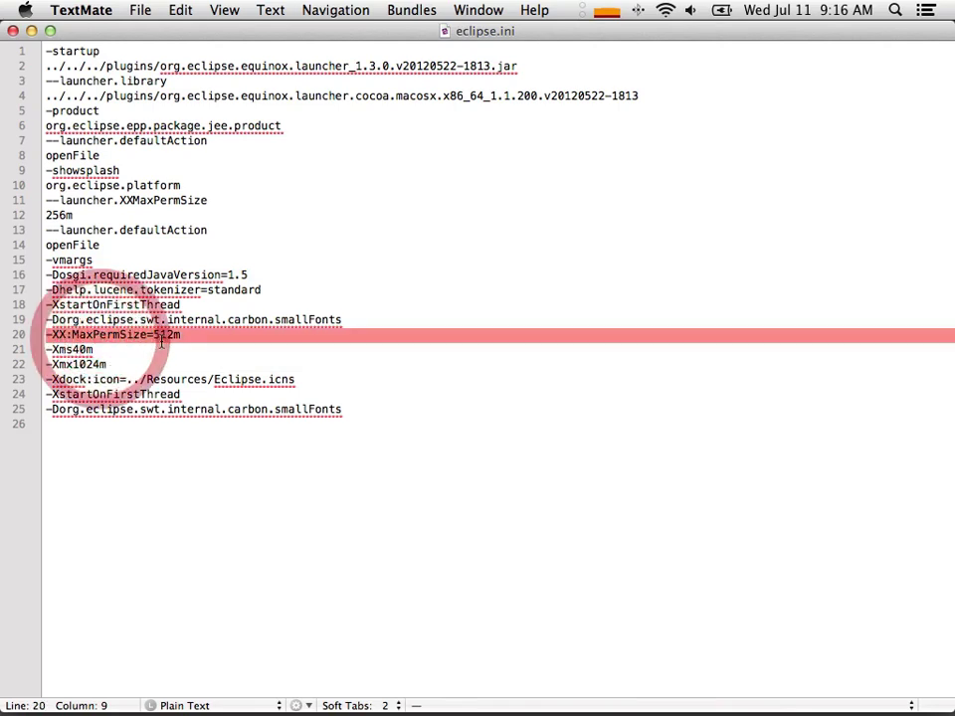
{"action": "left_click", "coordinate": [80, 364]}
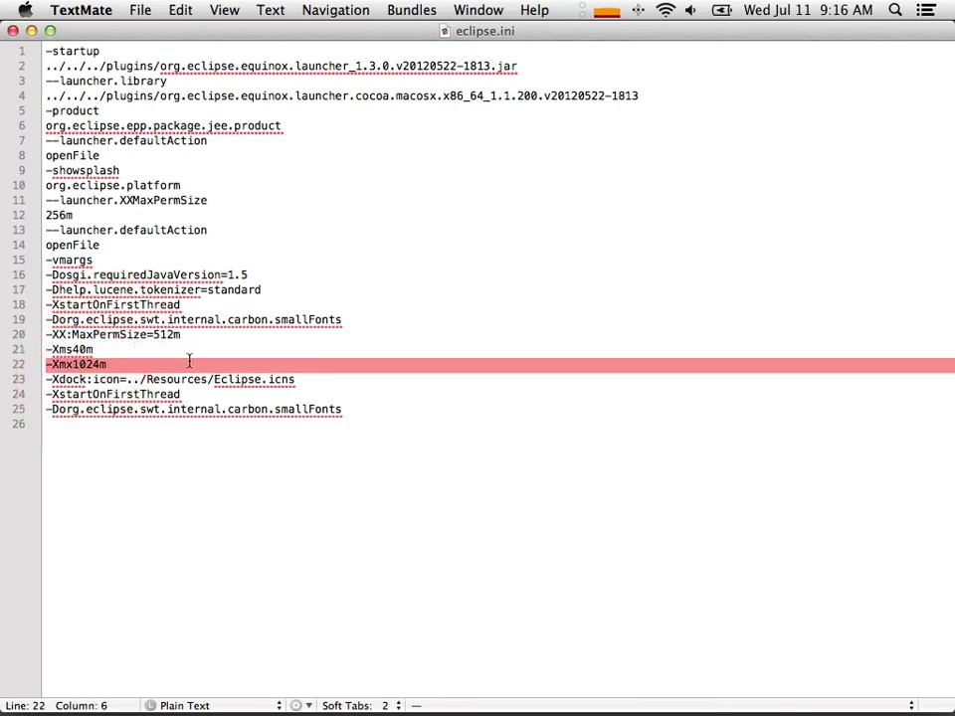
{"action": "left_click", "coordinate": [13, 30]}
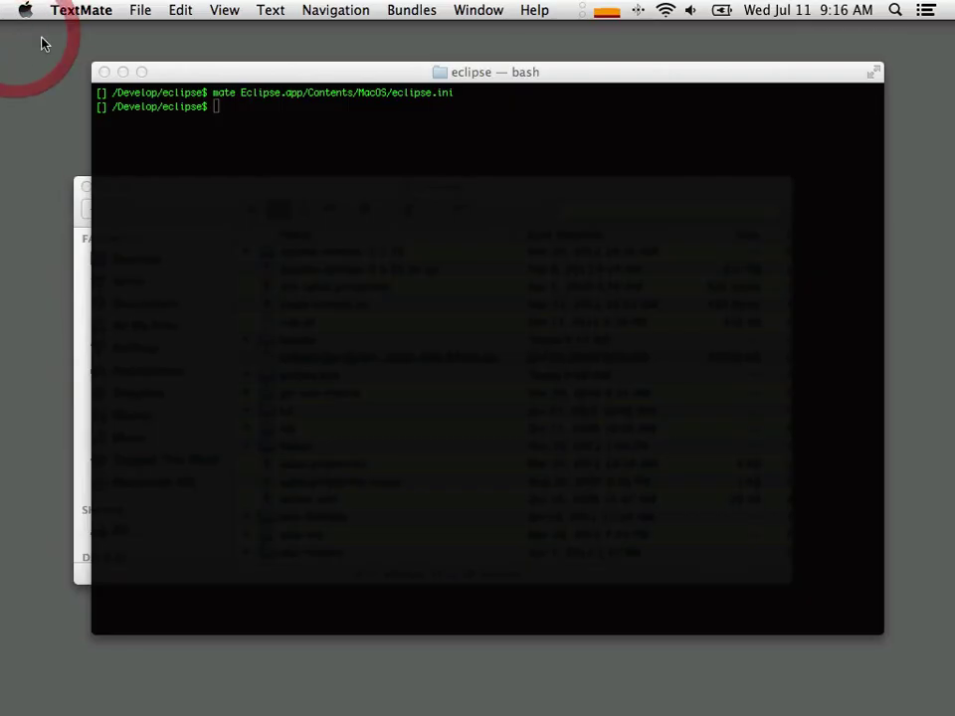
- Return to Terminal and launch Eclipse with the eclipse alias, accepting the default Documents/workspace folder
{"action": "left_click", "coordinate": [409, 220]}
{"action": "type", "text": "eclipse"}
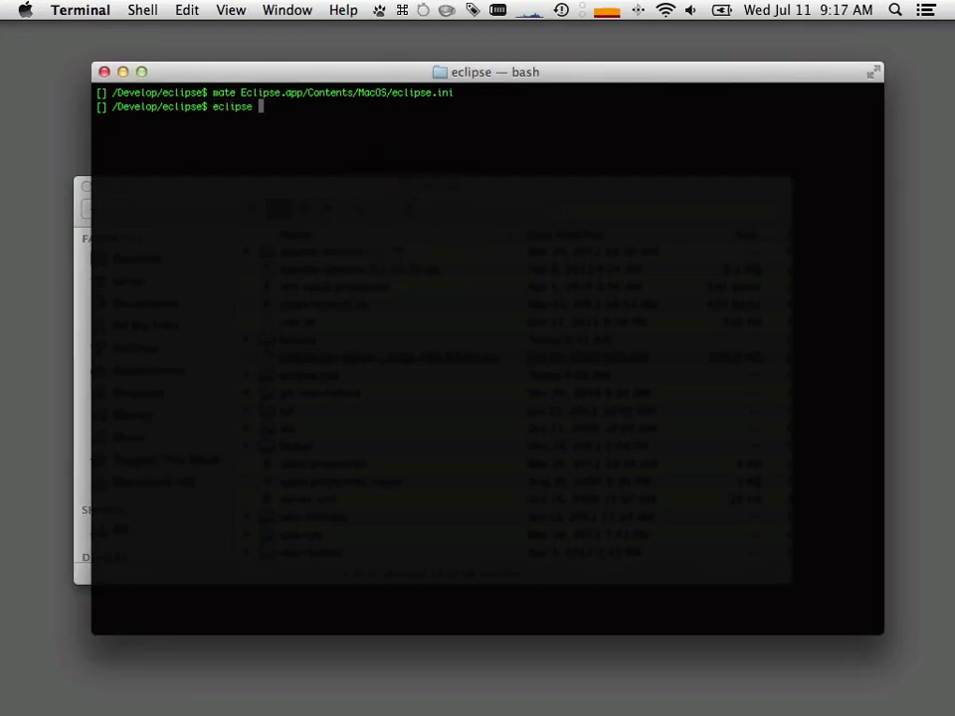
{"action": "key", "text": "Return"}
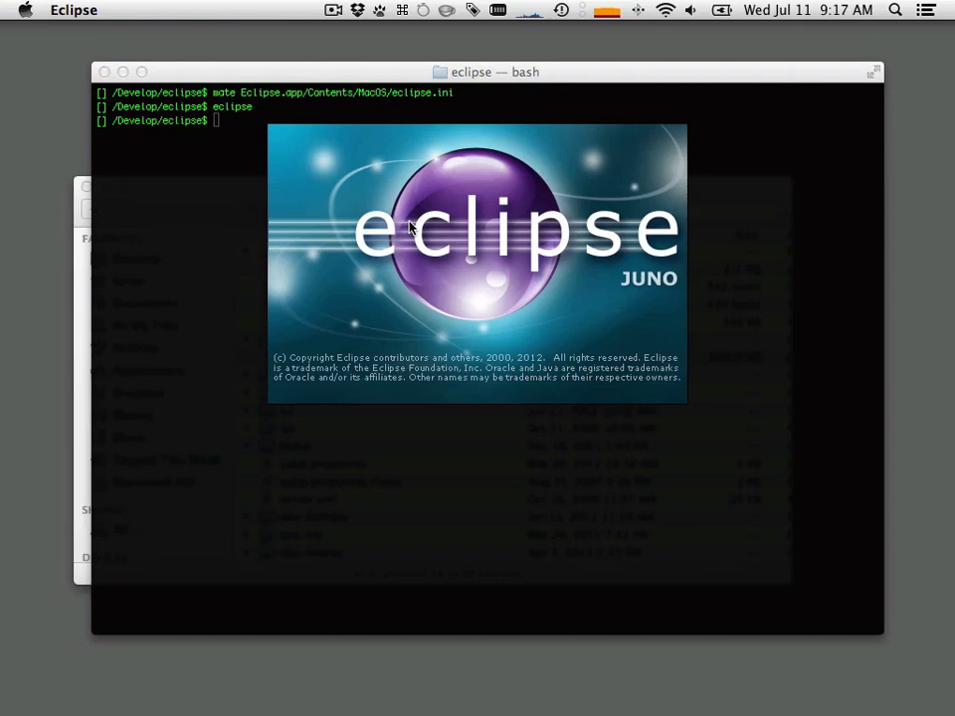
{"action": "left_click", "coordinate": [698, 419]}
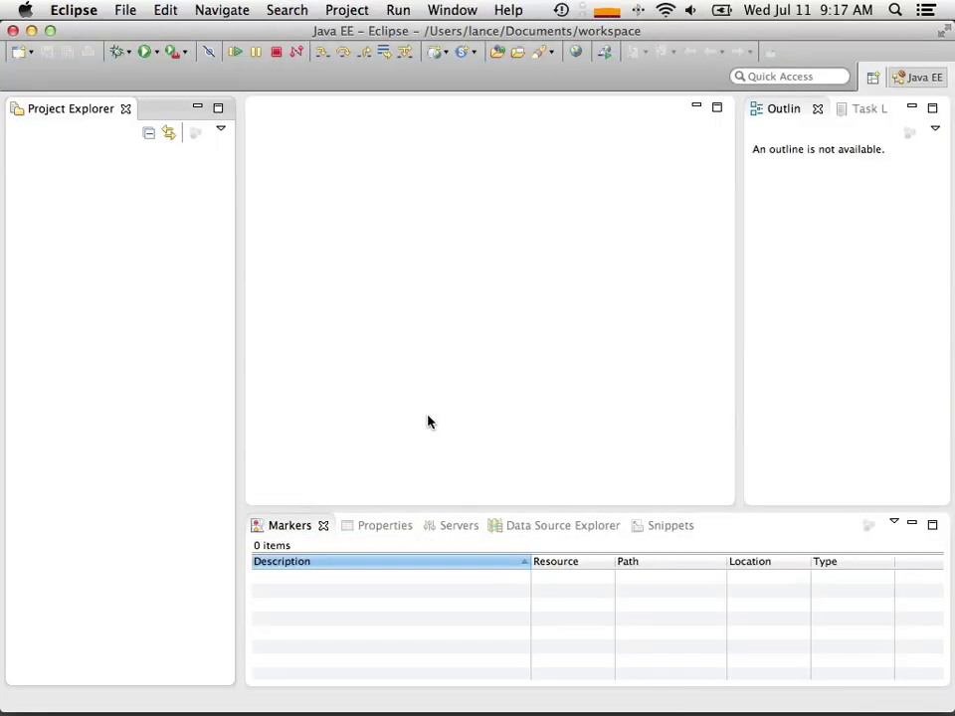
- Start an import, filter the sources by "maven" and continue with Existing Maven Projects
{"action": "left_click", "coordinate": [126, 9]}
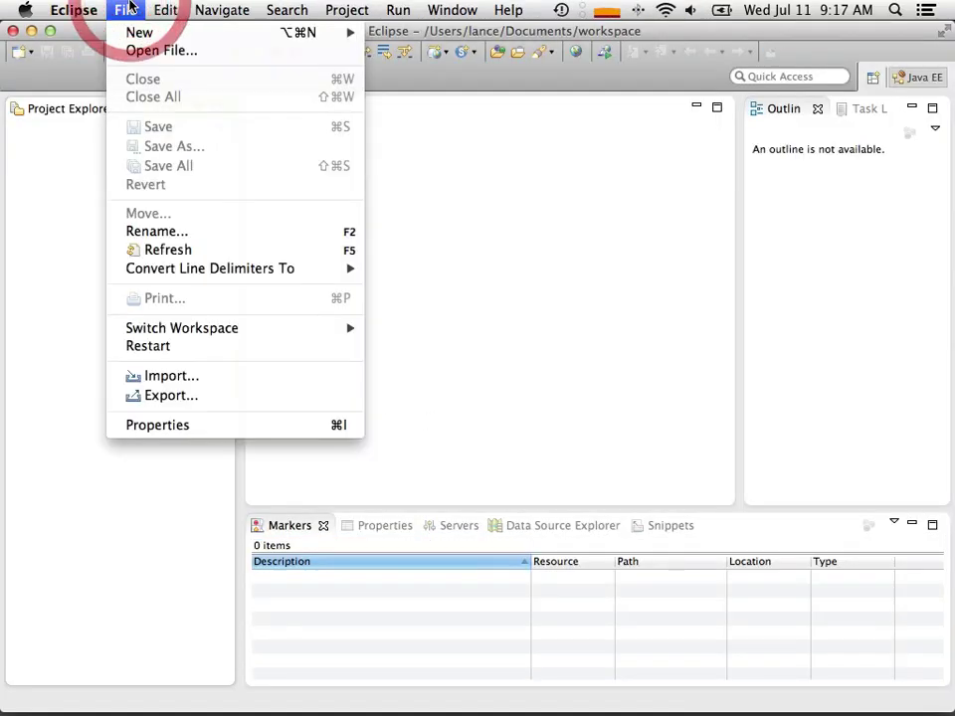
{"action": "left_click", "coordinate": [196, 377]}
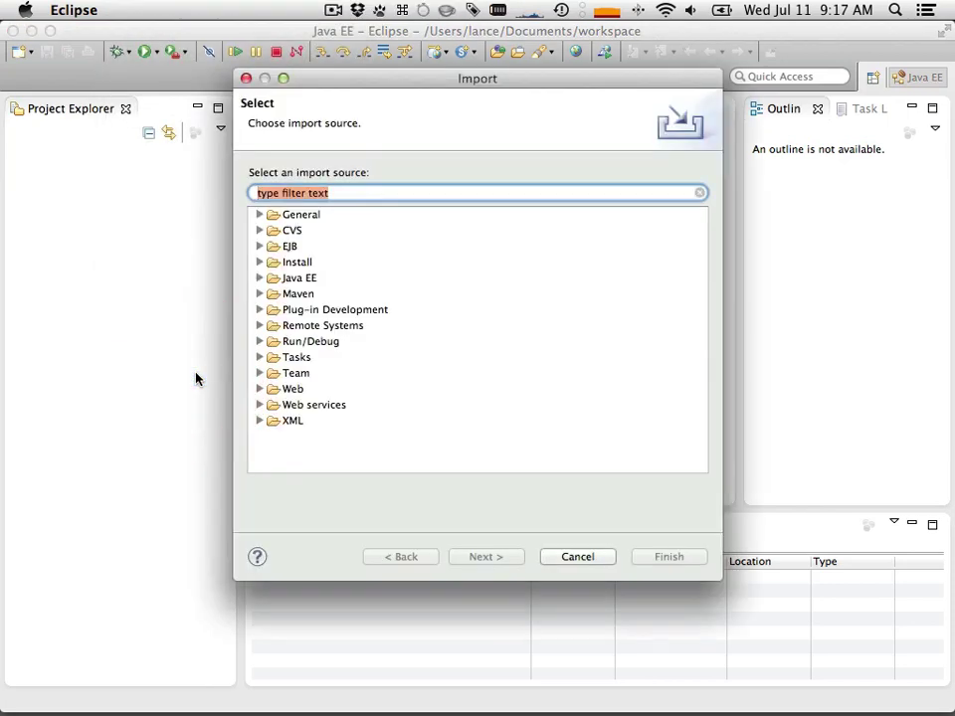
{"action": "type", "text": "maven"}
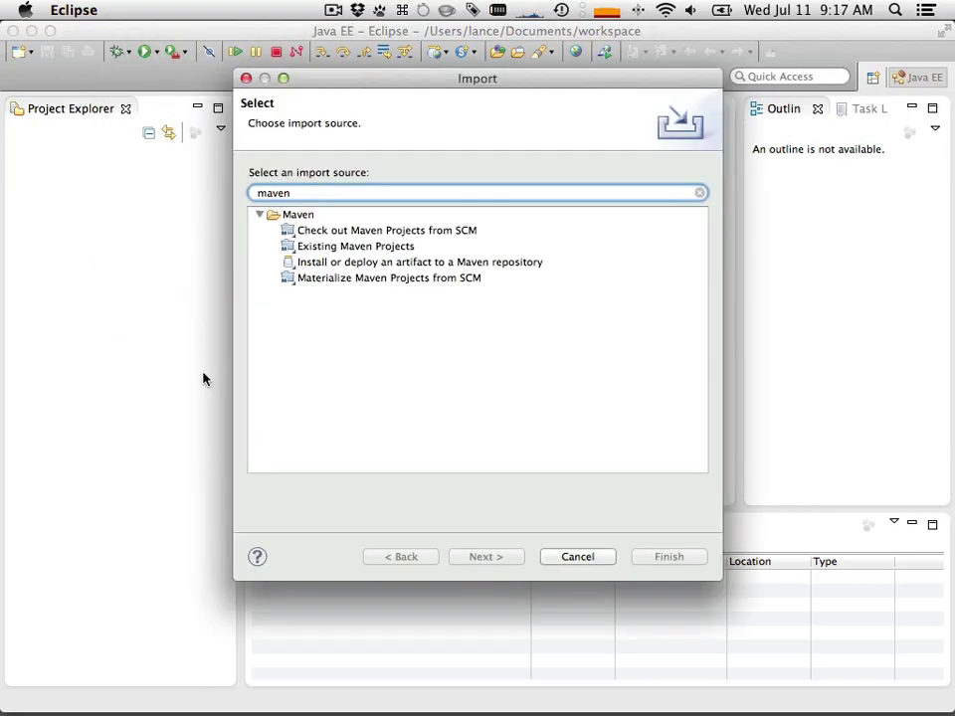
{"action": "left_click", "coordinate": [348, 251]}
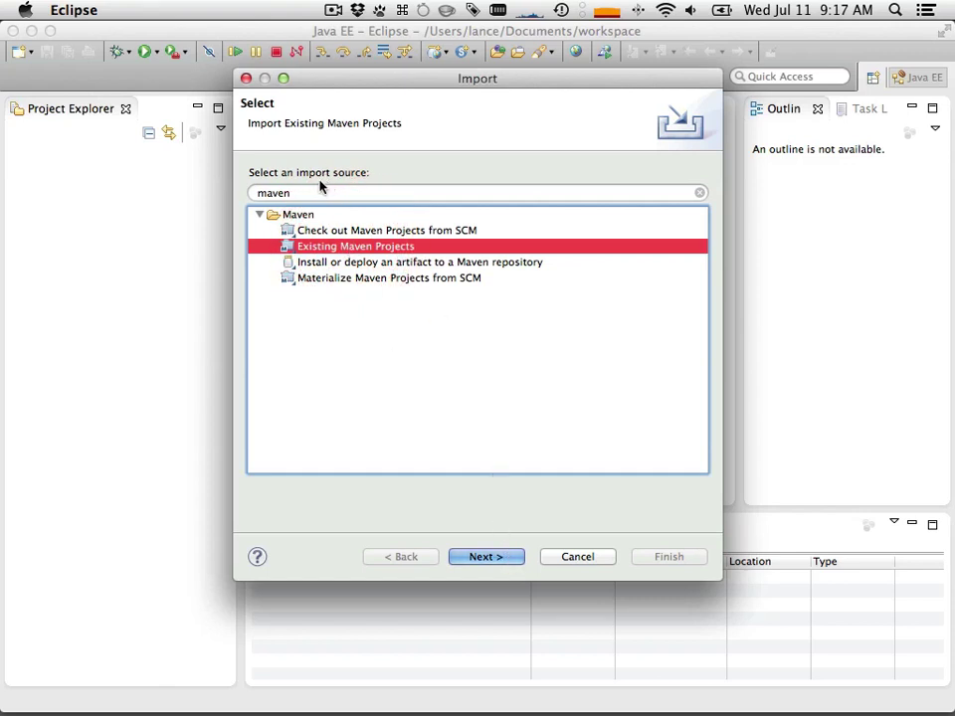
{"action": "left_click", "coordinate": [513, 559]}
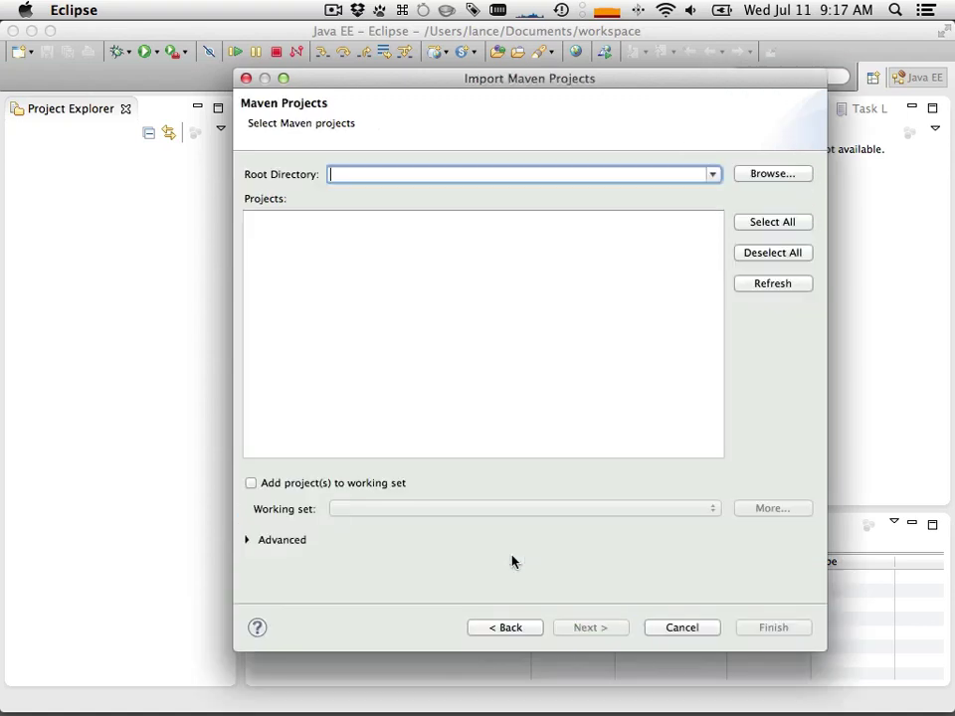
- Browse to /Develop/k2/nakamura and set it as the root directory of the Maven import
{"action": "left_click", "coordinate": [738, 176]}
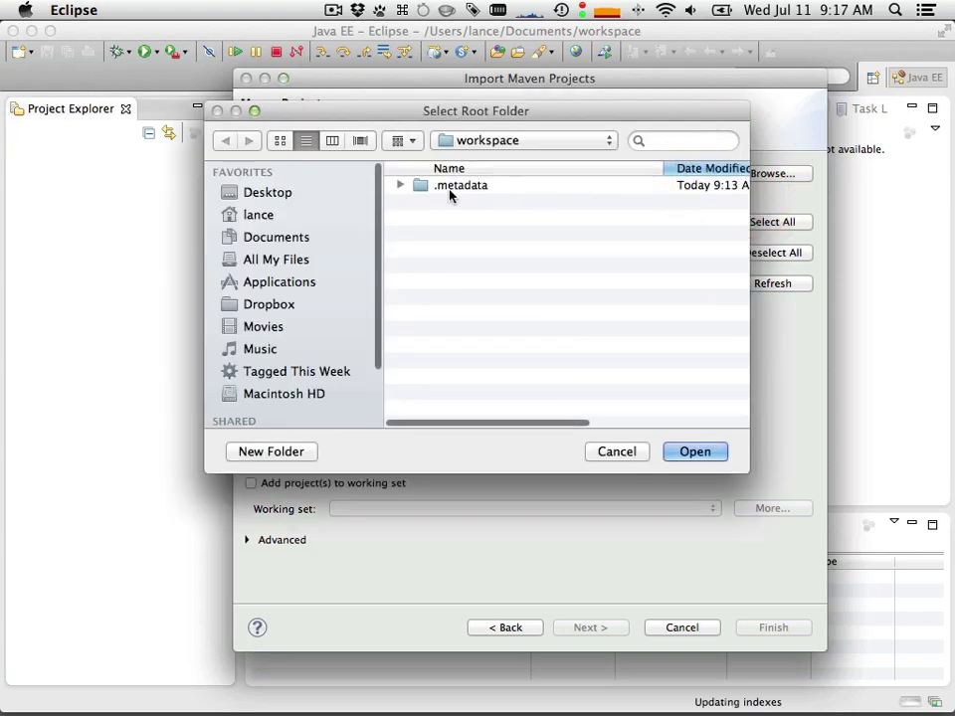
{"action": "left_click", "coordinate": [518, 141]}
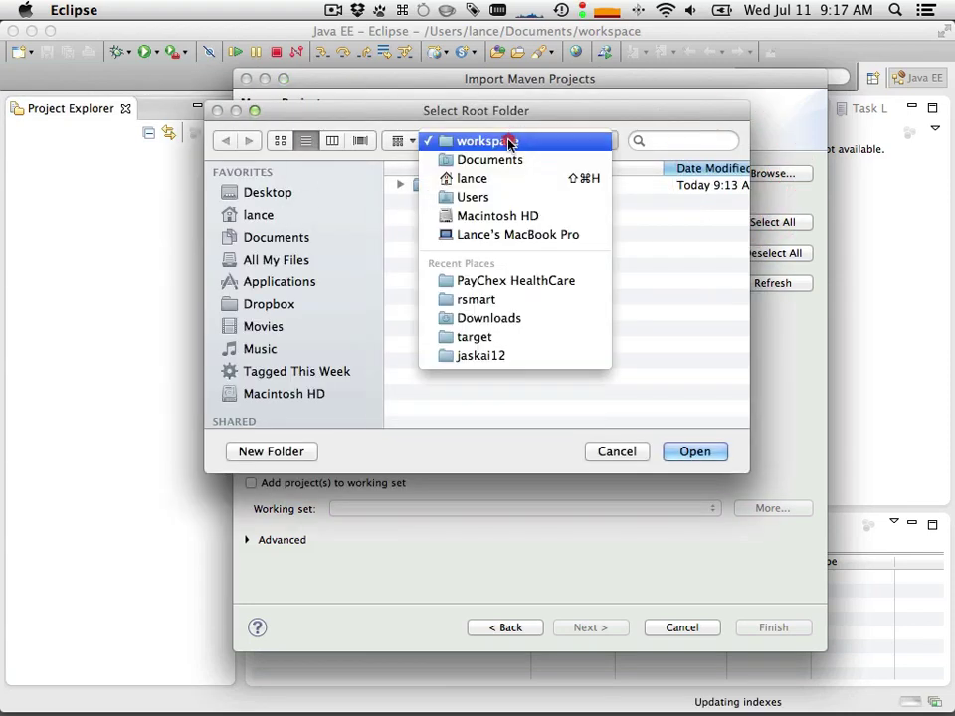
{"action": "left_click", "coordinate": [470, 234]}
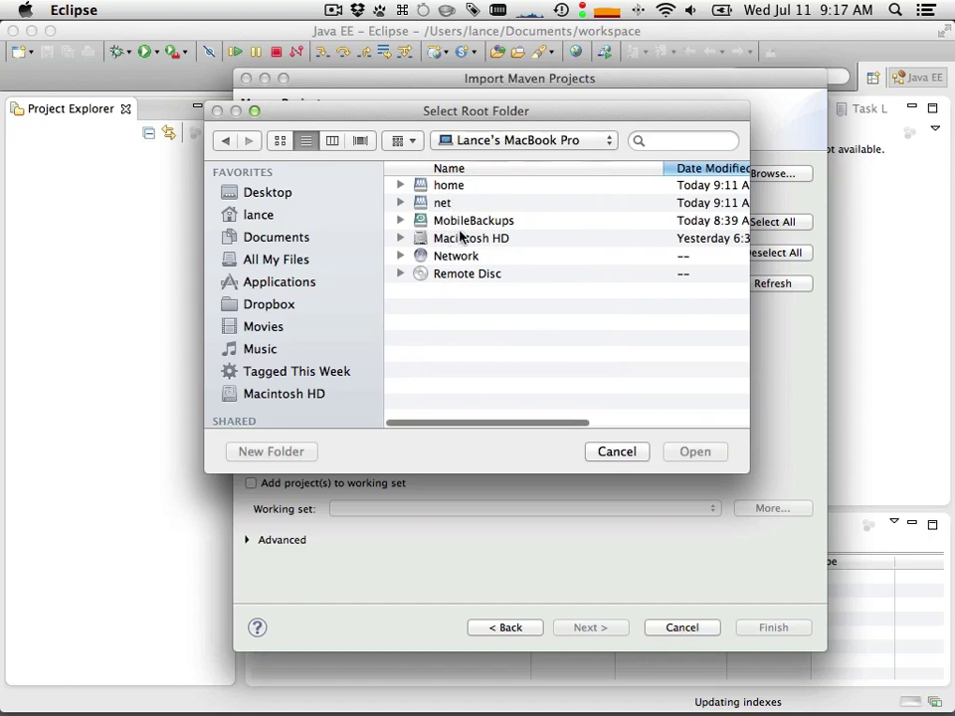
{"action": "double_click", "coordinate": [461, 237]}
{"action": "double_click", "coordinate": [437, 203]}
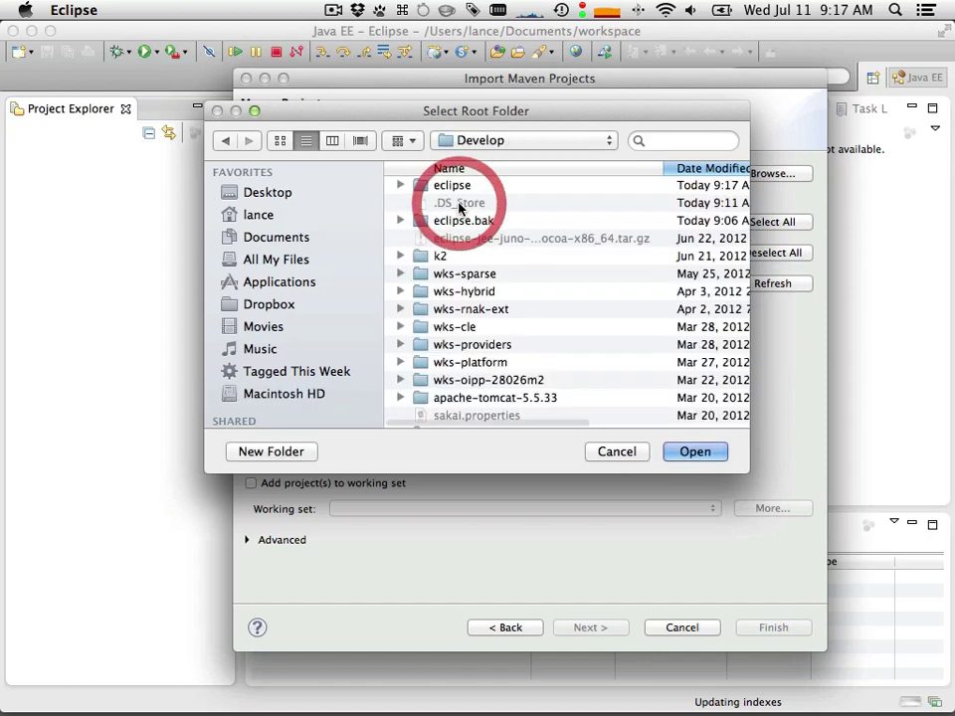
{"action": "left_click", "coordinate": [450, 256]}
{"action": "double_click", "coordinate": [450, 255]}
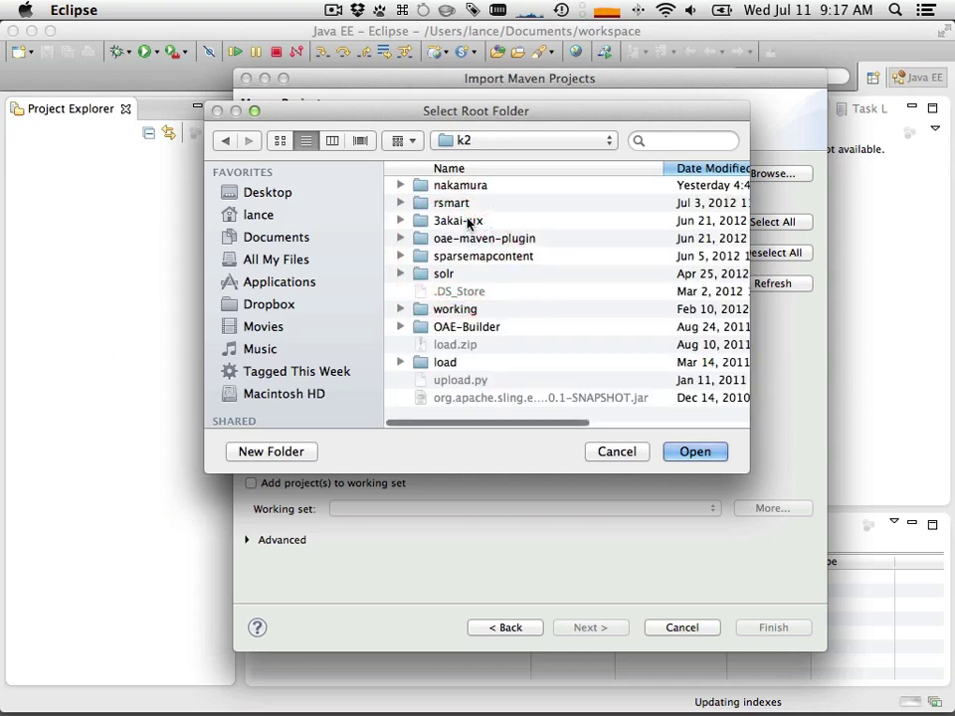
{"action": "left_click", "coordinate": [463, 187]}
{"action": "double_click", "coordinate": [464, 187]}
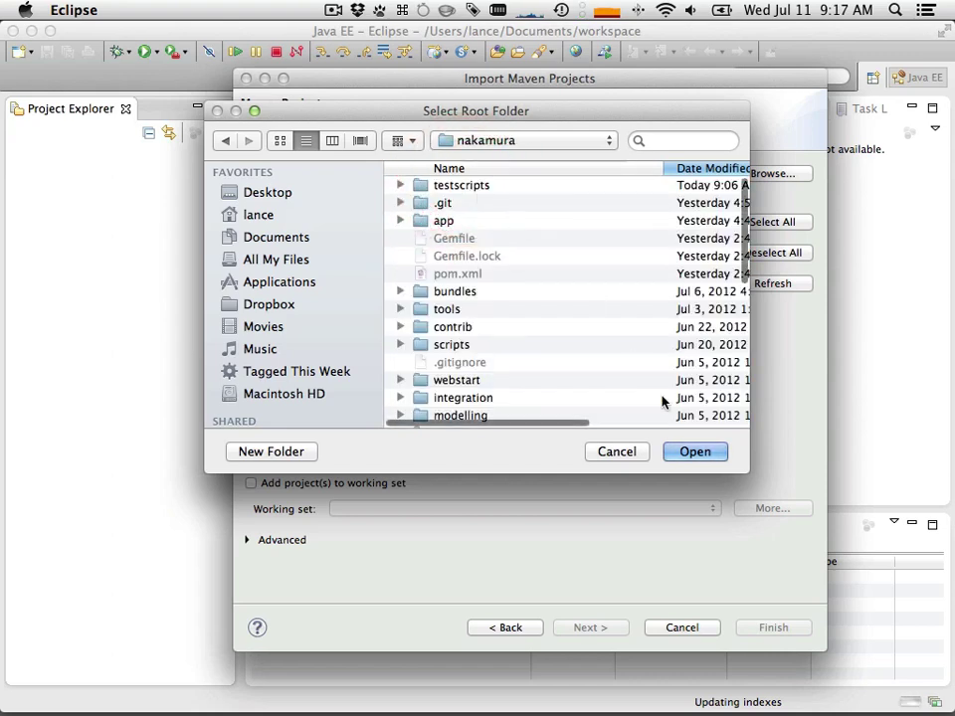
{"action": "left_click", "coordinate": [685, 454]}
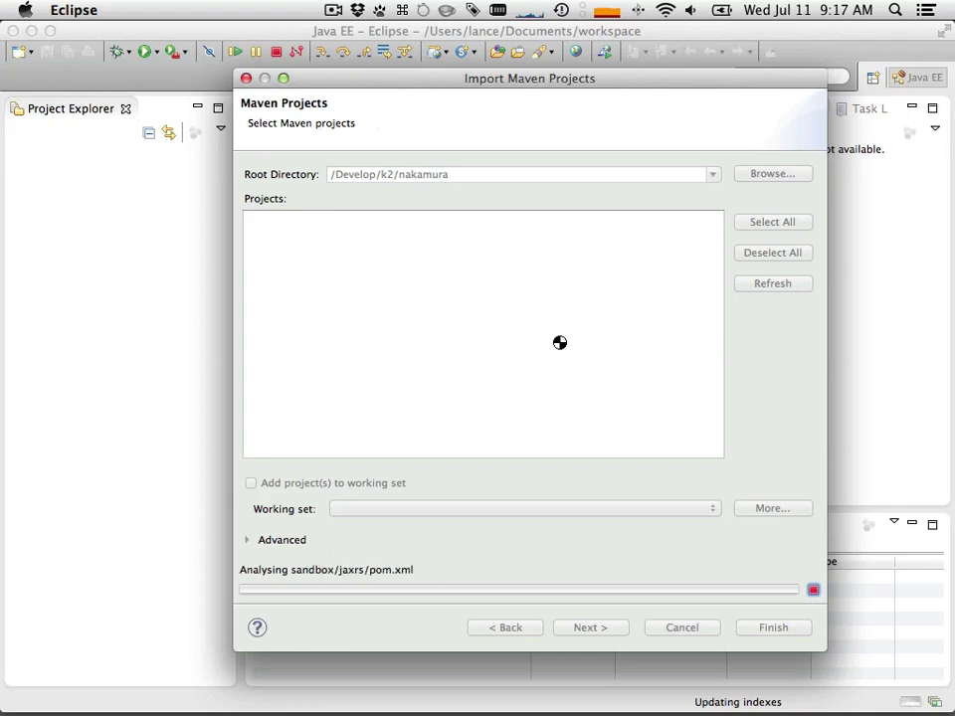
{"action": "key", "text": "Return"}
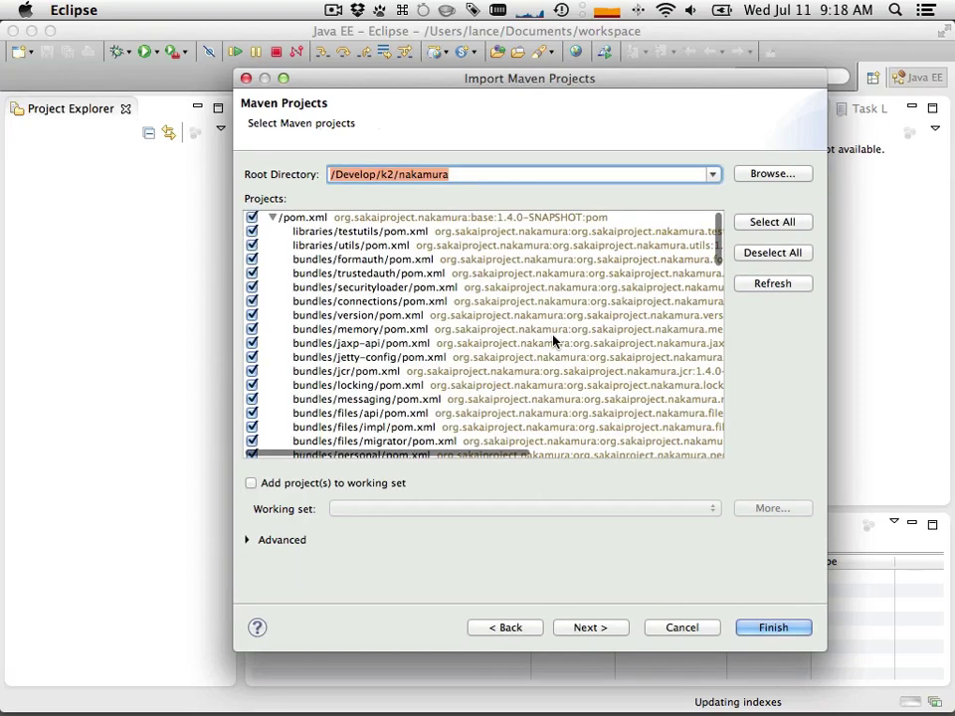
- Exclude all the contrib projects from the import, from contrib/ldap through contrib/mysql-jdbc
{"action": "scroll", "coordinate": [463, 323], "scroll_direction": "down", "scroll_amount": 10}
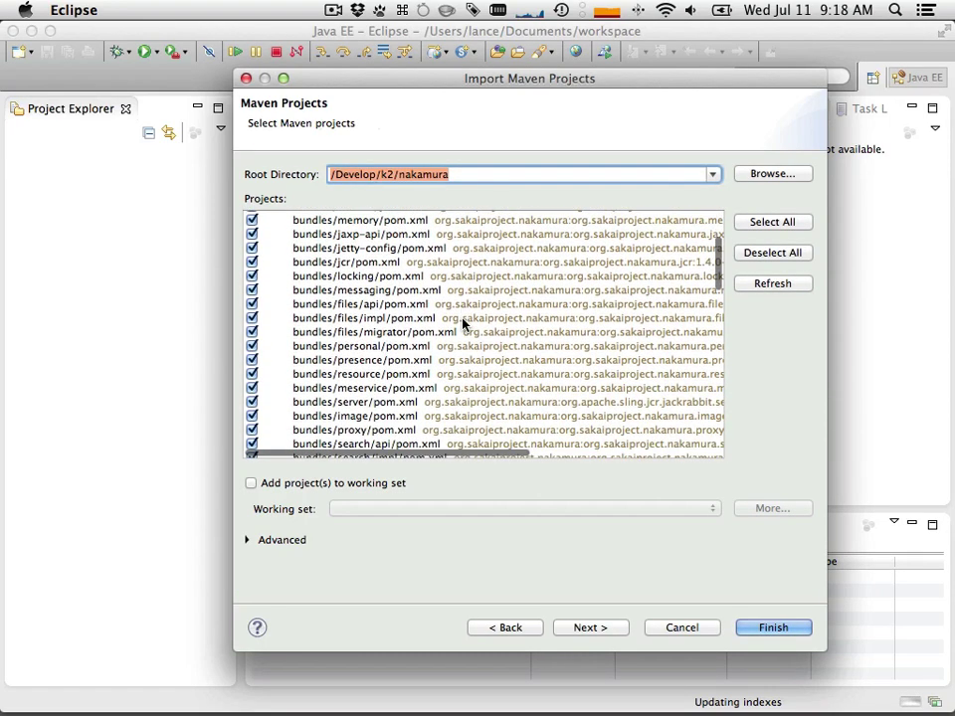
{"action": "scroll", "coordinate": [462, 324], "scroll_direction": "down", "scroll_amount": 10}
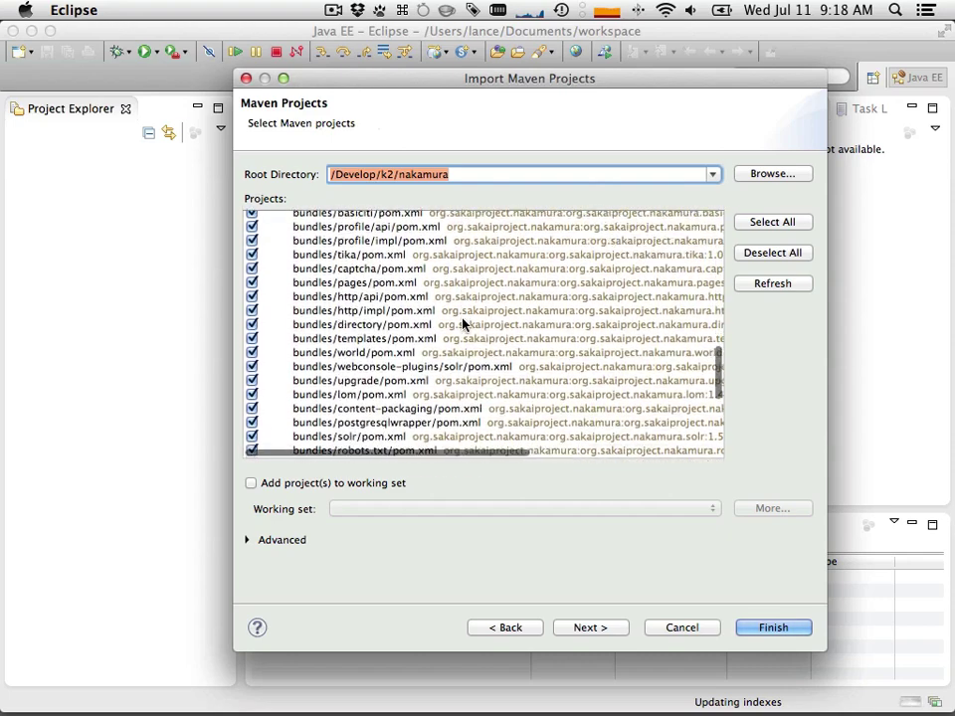
{"action": "scroll", "coordinate": [463, 323], "scroll_direction": "down", "scroll_amount": 4}
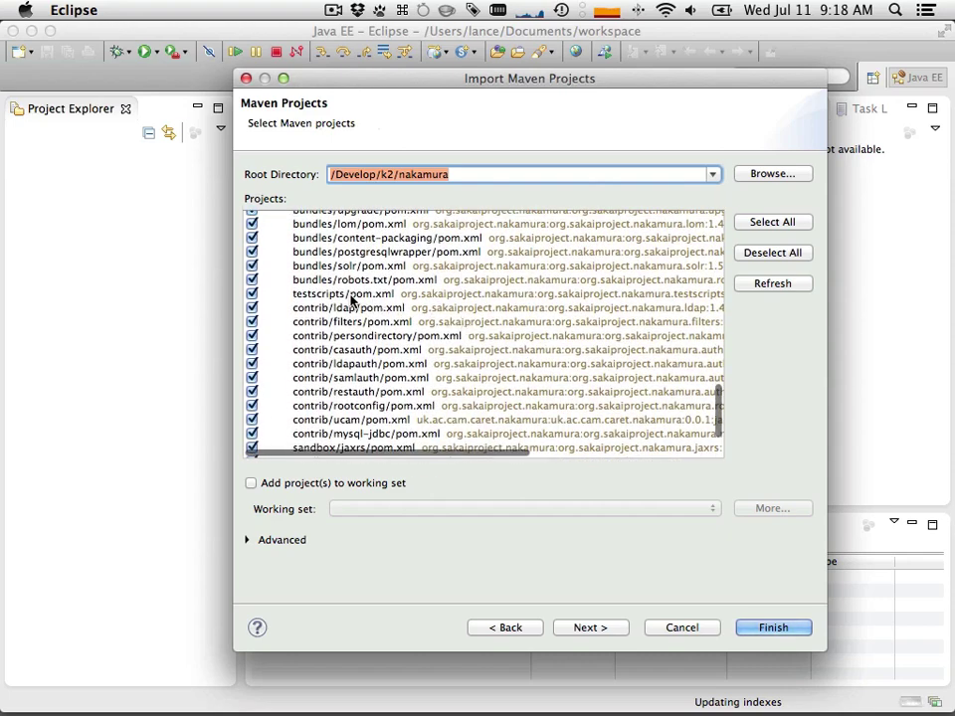
{"action": "left_click", "coordinate": [346, 295]}
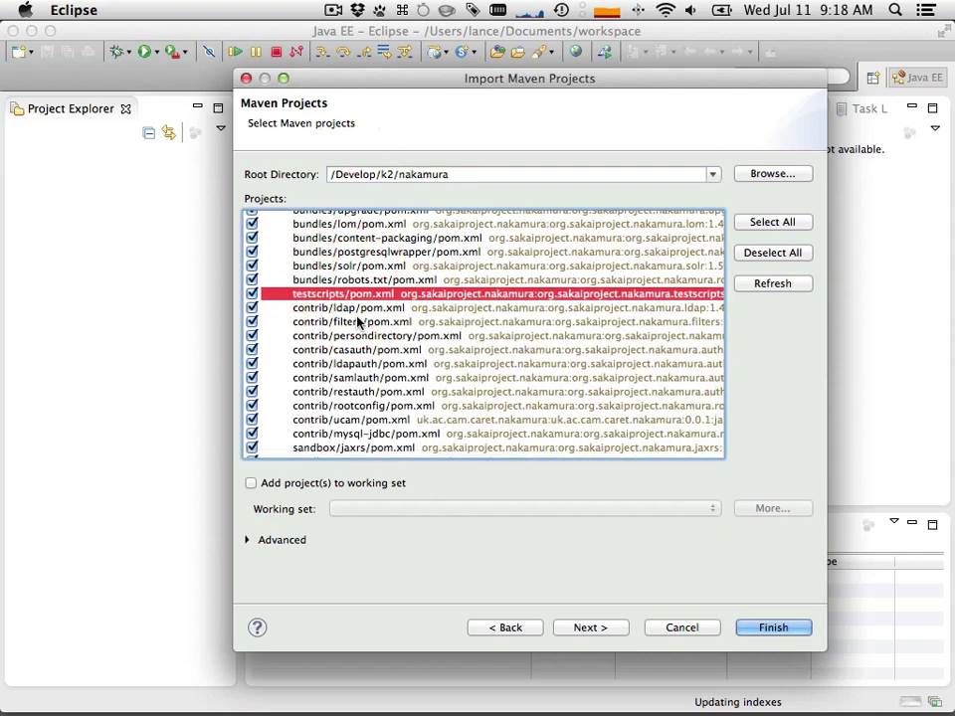
{"action": "key", "text": "Down"}
{"action": "key", "text": "space"}
{"action": "key", "text": "Down"}
{"action": "key", "text": "space"}
{"action": "key", "text": "Down"}
{"action": "key", "text": "space"}
{"action": "key", "text": "Down"}
{"action": "key", "text": "space"}
{"action": "key", "text": "Down"}
{"action": "key", "text": "space"}
{"action": "key", "text": "Down"}
{"action": "key", "text": "space"}
{"action": "key", "text": "Down"}
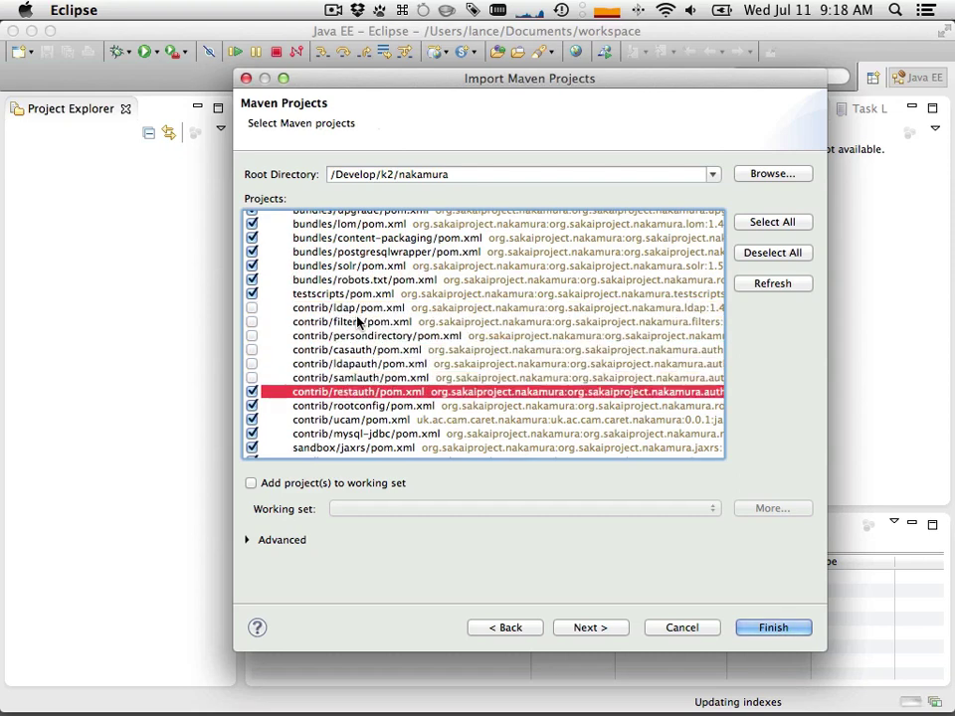
{"action": "key", "text": "space"}
{"action": "key", "text": "Down"}
{"action": "key", "text": "space"}
{"action": "key", "text": "Down"}
{"action": "key", "text": "space"}
{"action": "key", "text": "Down"}
{"action": "key", "text": "space"}
- Exclude the sandbox projects from sandbox/jaxrs through sandbox/imap, plus app and integration, from the import
{"action": "key", "text": "Down"}
{"action": "key", "text": "space"}
{"action": "key", "text": "Down"}
{"action": "key", "text": "space"}
{"action": "key", "text": "Down"}
{"action": "key", "text": "space"}
{"action": "key", "text": "Down"}
{"action": "key", "text": "space"}
{"action": "key", "text": "Down"}
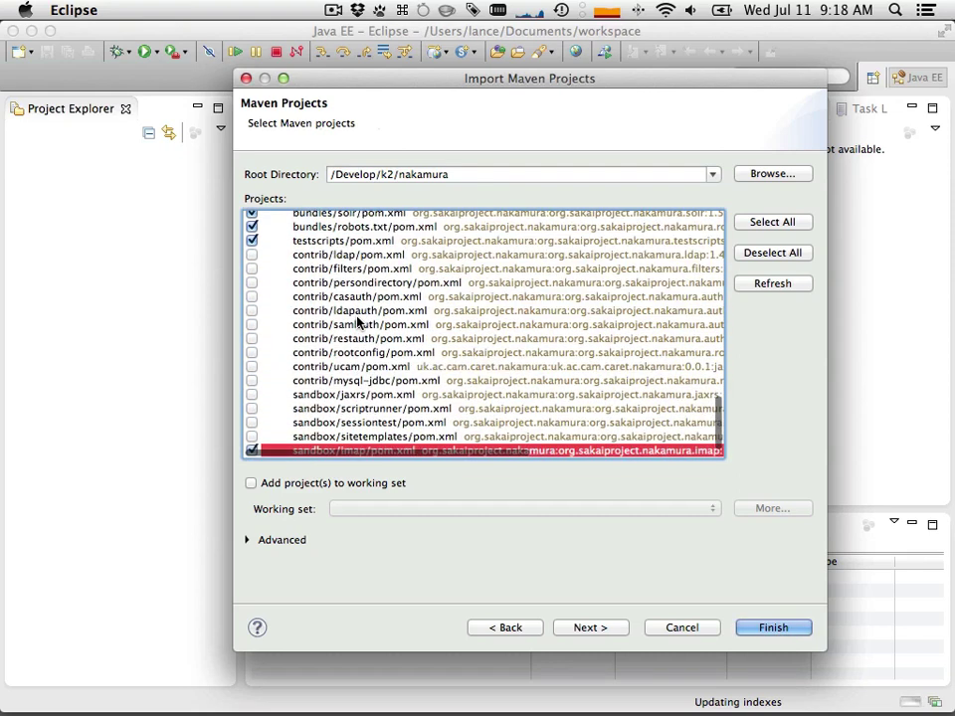
{"action": "key", "text": "space"}
{"action": "key", "text": "Down"}
{"action": "key", "text": "space"}
{"action": "key", "text": "Down"}
{"action": "key", "text": "space"}
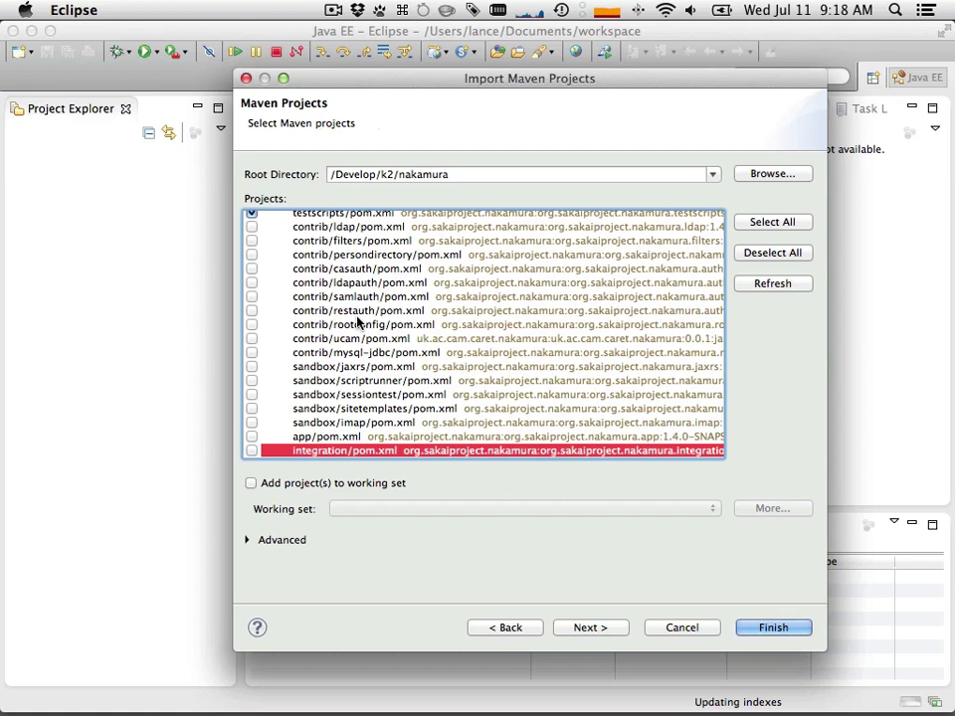
- Exclude the testscripts project from the Maven import as well
{"action": "scroll", "coordinate": [453, 346], "scroll_direction": "up", "scroll_amount": 2}
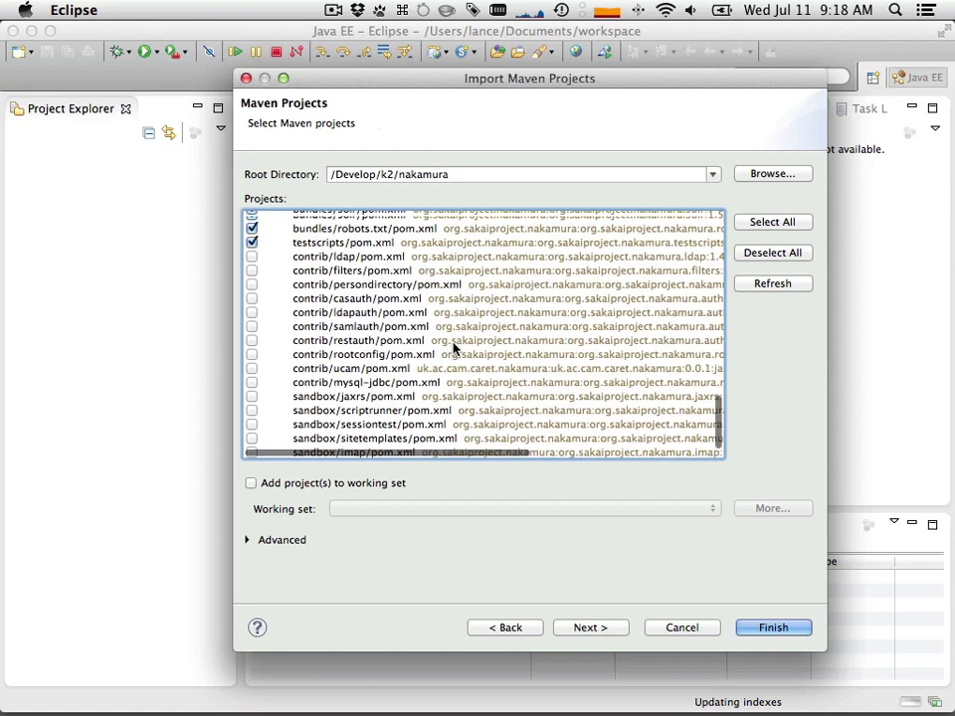
{"action": "scroll", "coordinate": [453, 346], "scroll_direction": "up", "scroll_amount": 3}
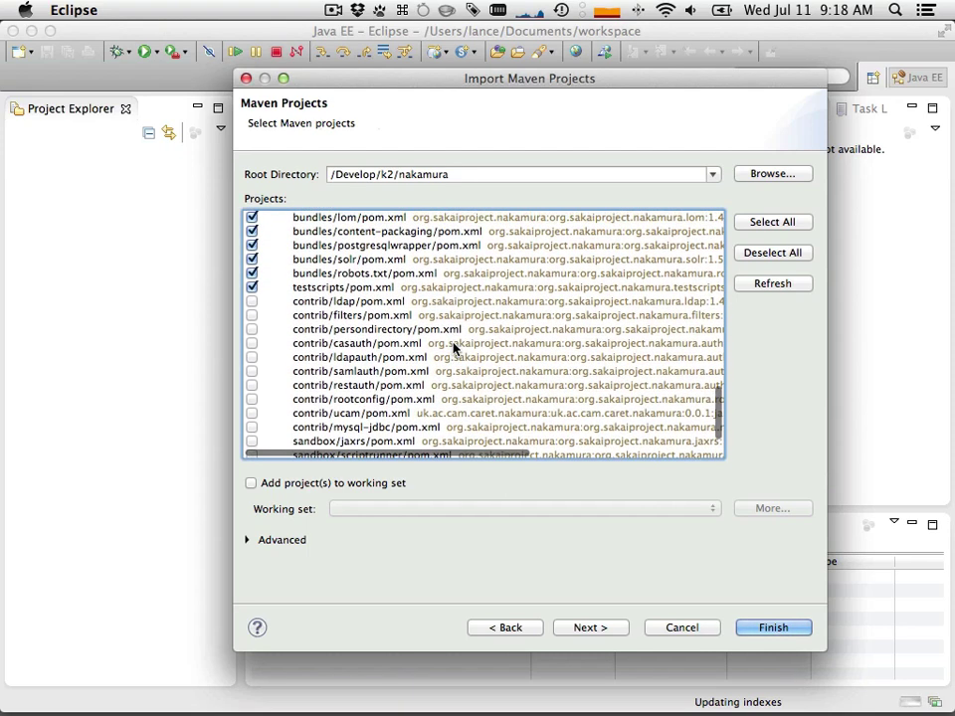
{"action": "left_click", "coordinate": [350, 287]}
{"action": "key", "text": "space"}
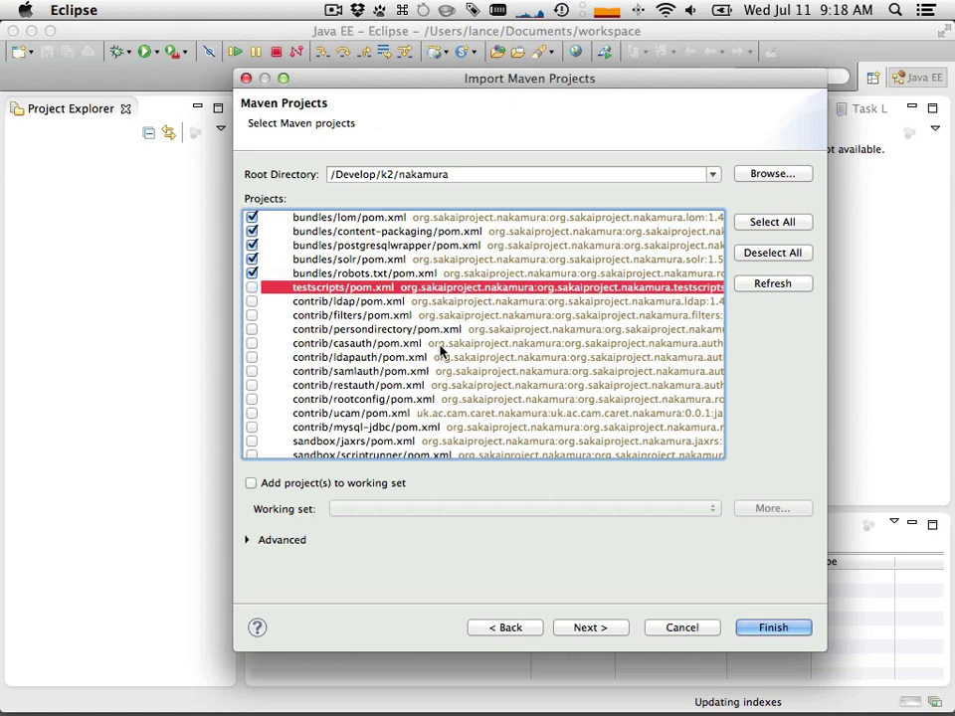
- Review the project selection and import the chosen nakamura Maven projects into the workspace
{"action": "scroll", "coordinate": [441, 350], "scroll_direction": "down", "scroll_amount": 6}
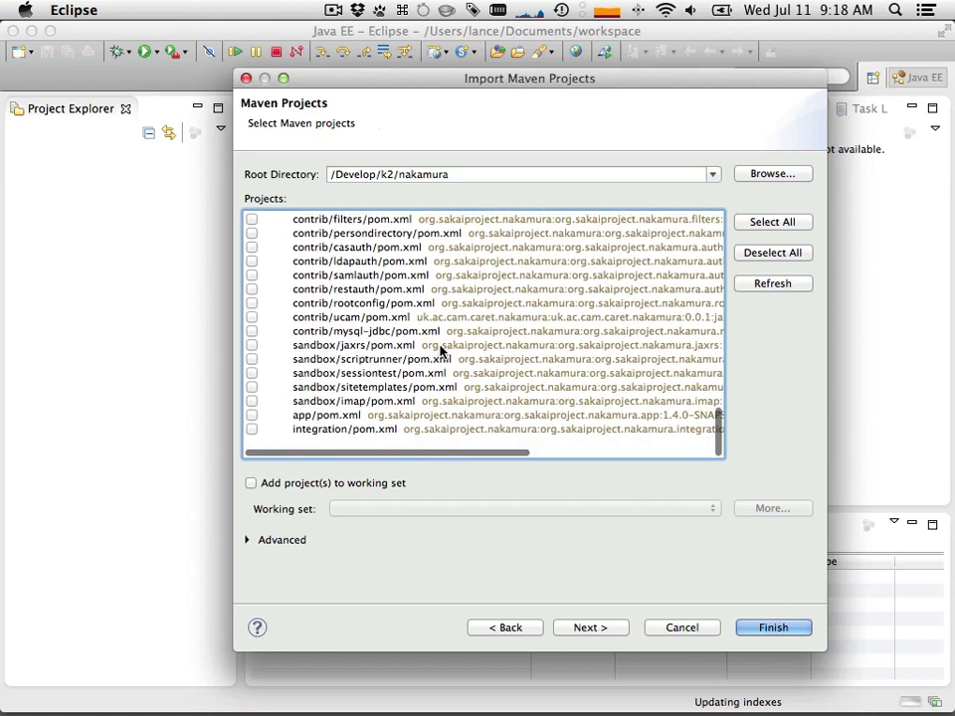
{"action": "scroll", "coordinate": [441, 350], "scroll_direction": "up", "scroll_amount": 10}
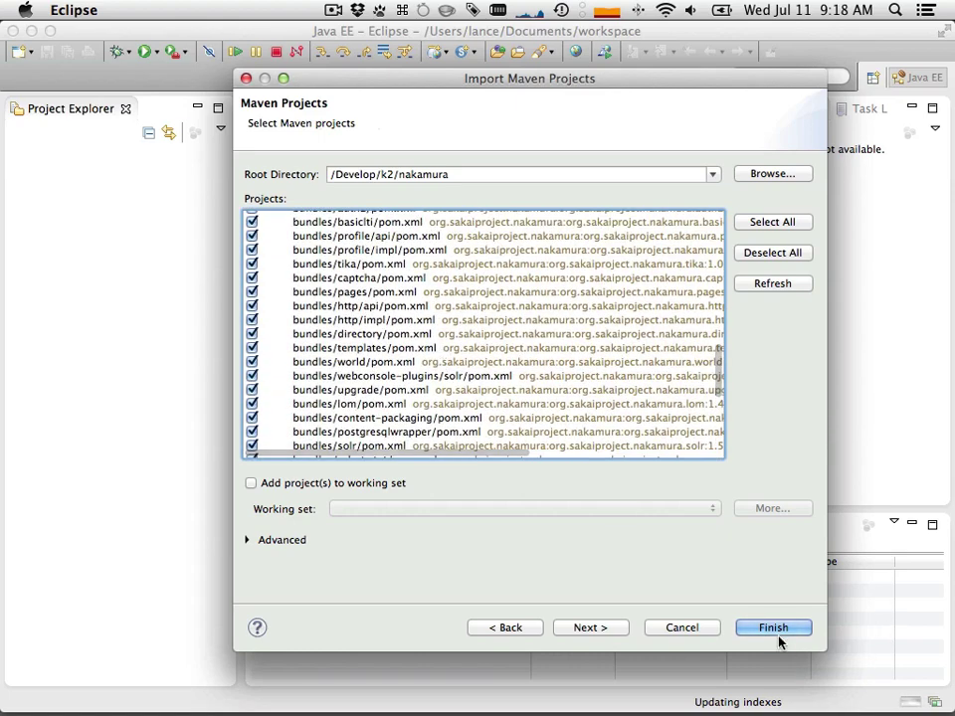
{"action": "left_click", "coordinate": [774, 629]}
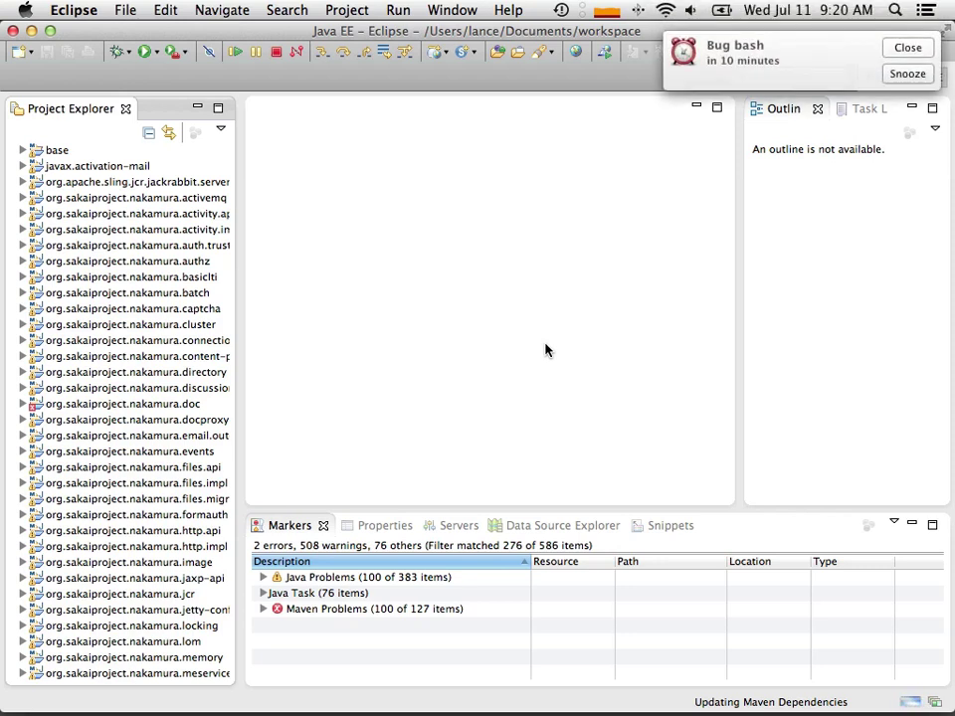
- Dismiss the calendar reminder, check the progress of background operations, and close the progress view
{"action": "left_click", "coordinate": [907, 46]}
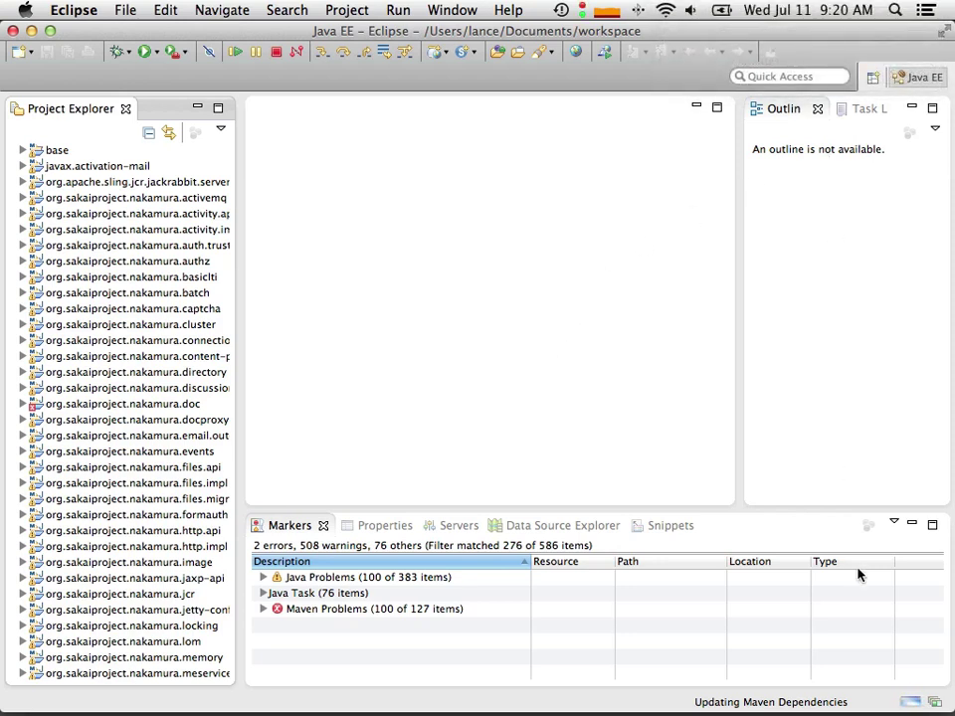
{"action": "left_click", "coordinate": [936, 701]}
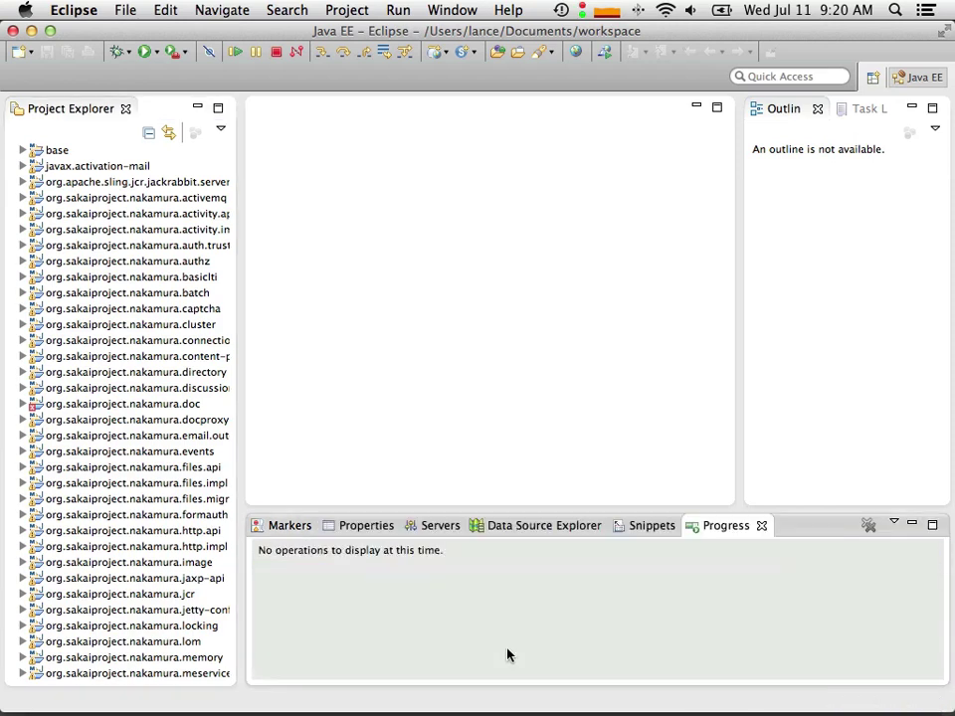
{"action": "left_click", "coordinate": [762, 526]}
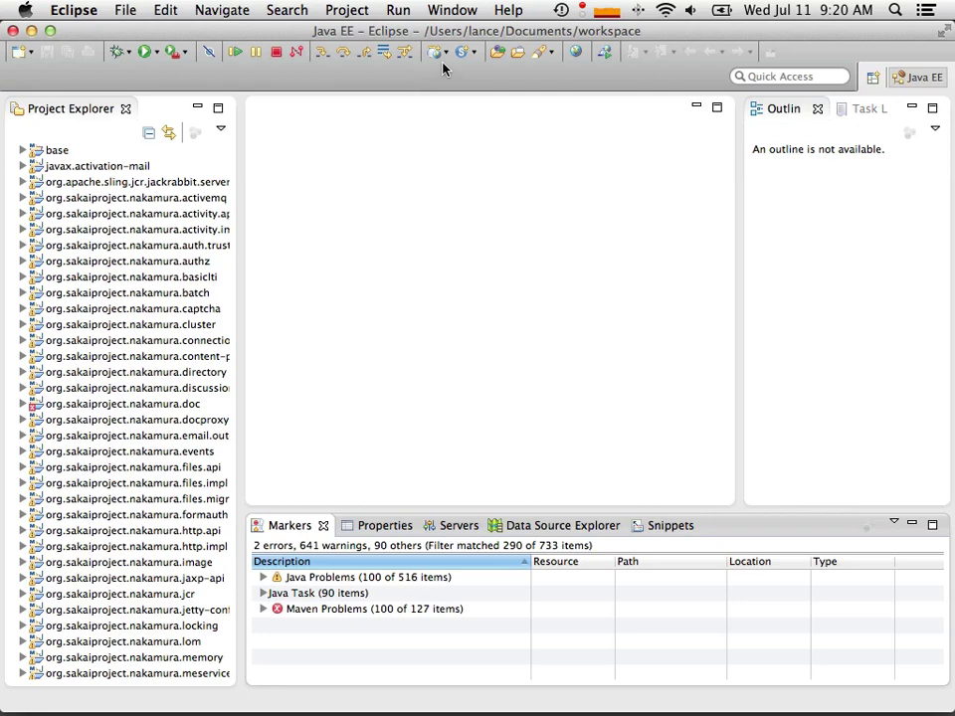
- Find the Java type LiteBasicLTIConsumerServlet by searching for "litebasic" and open its source file
{"action": "left_click", "coordinate": [497, 53]}
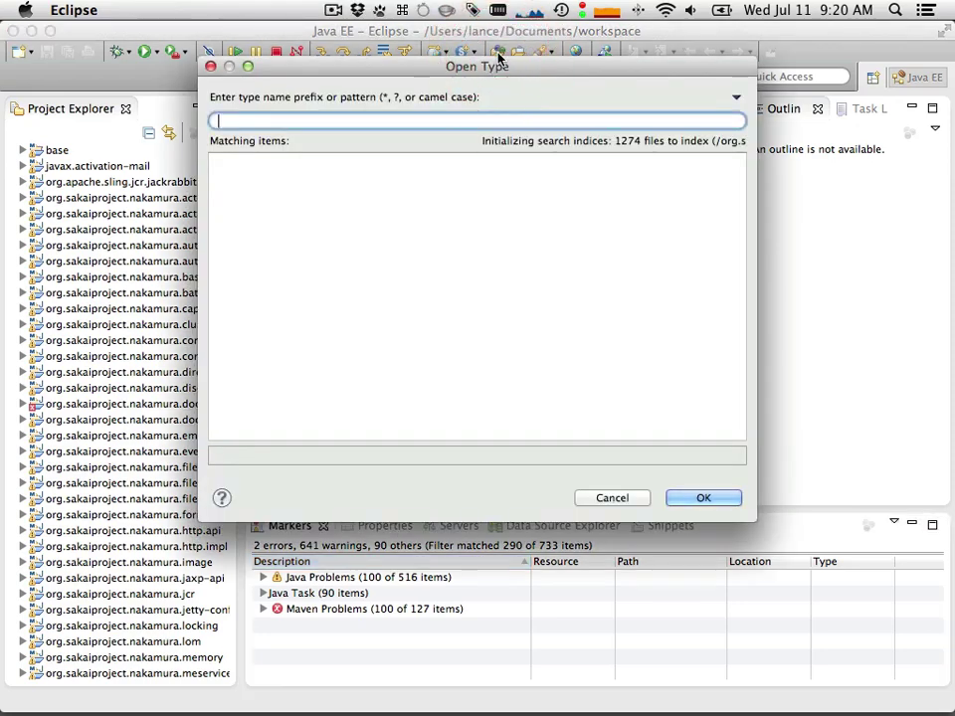
{"action": "type", "text": "lite"}
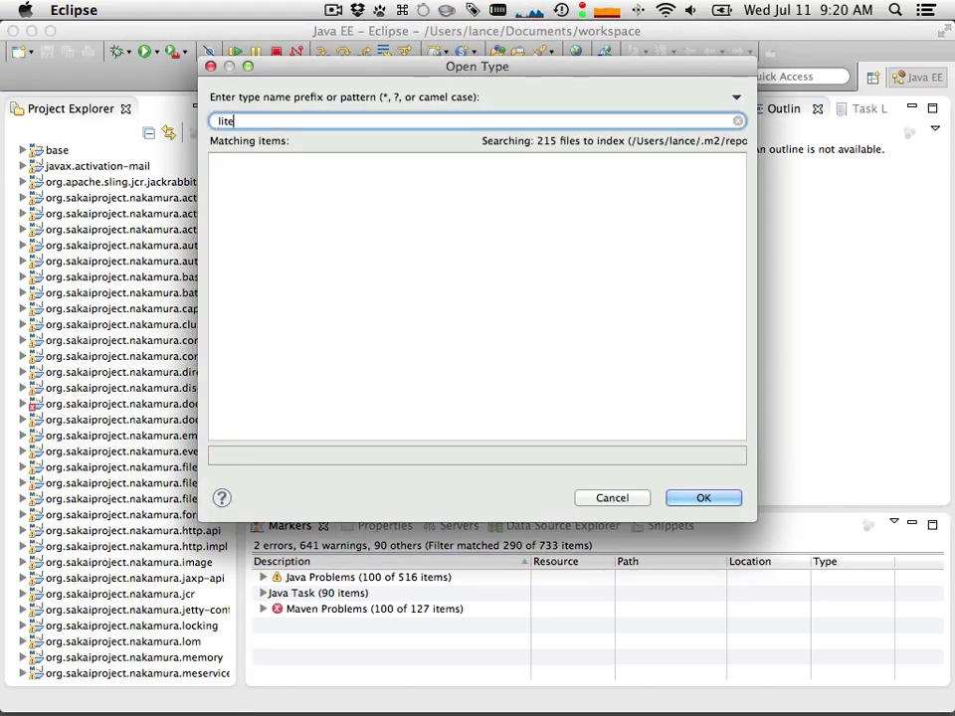
{"action": "type", "text": "basic"}
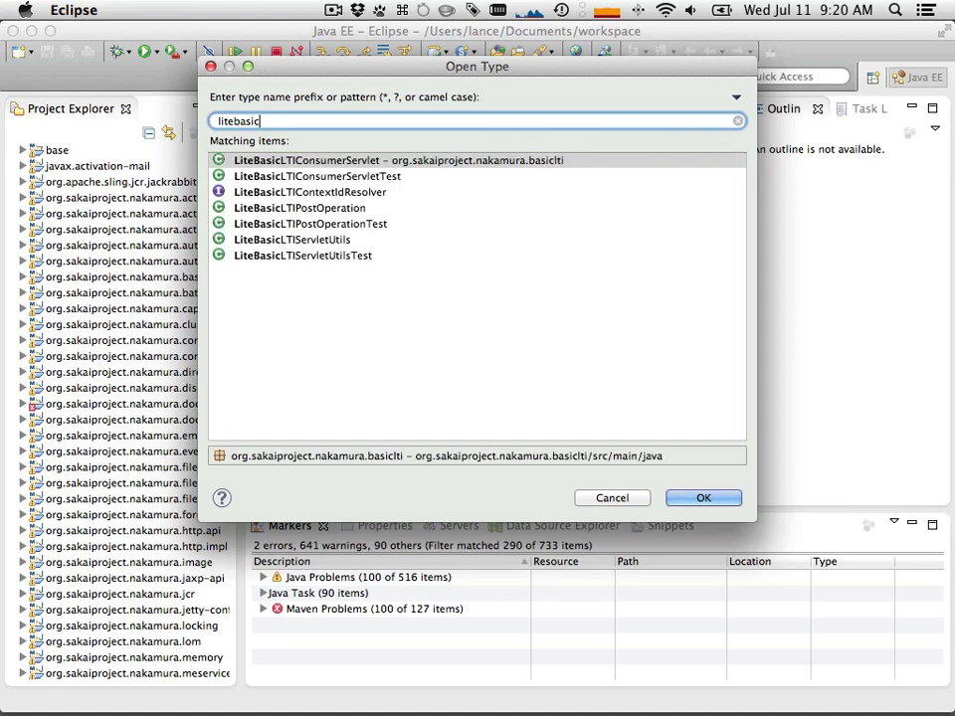
{"action": "key", "text": "Down"}
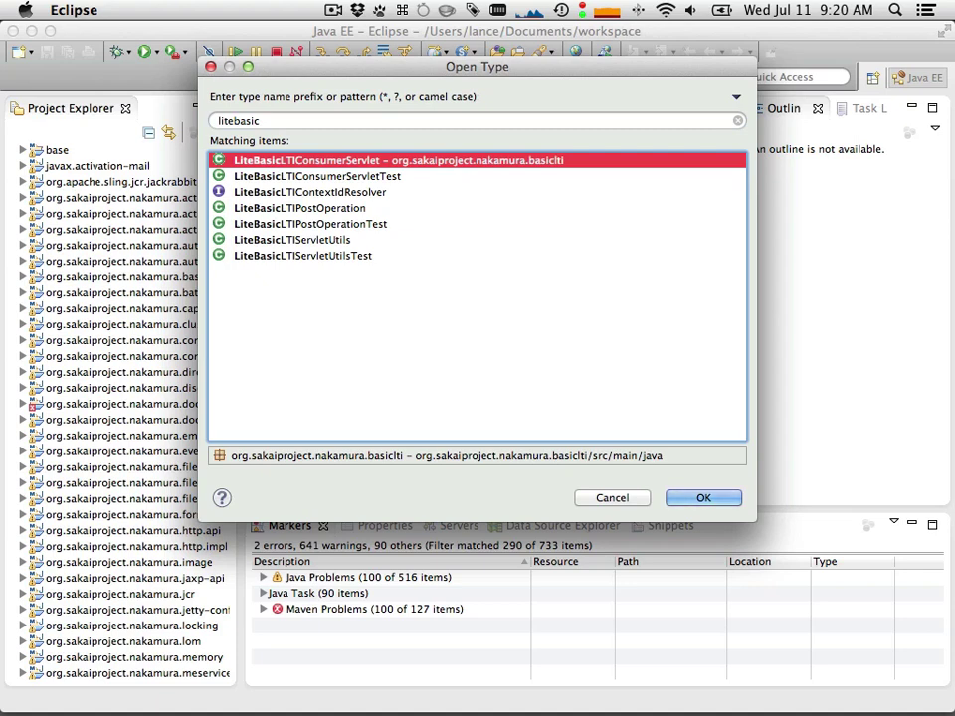
{"action": "key", "text": "Return"}
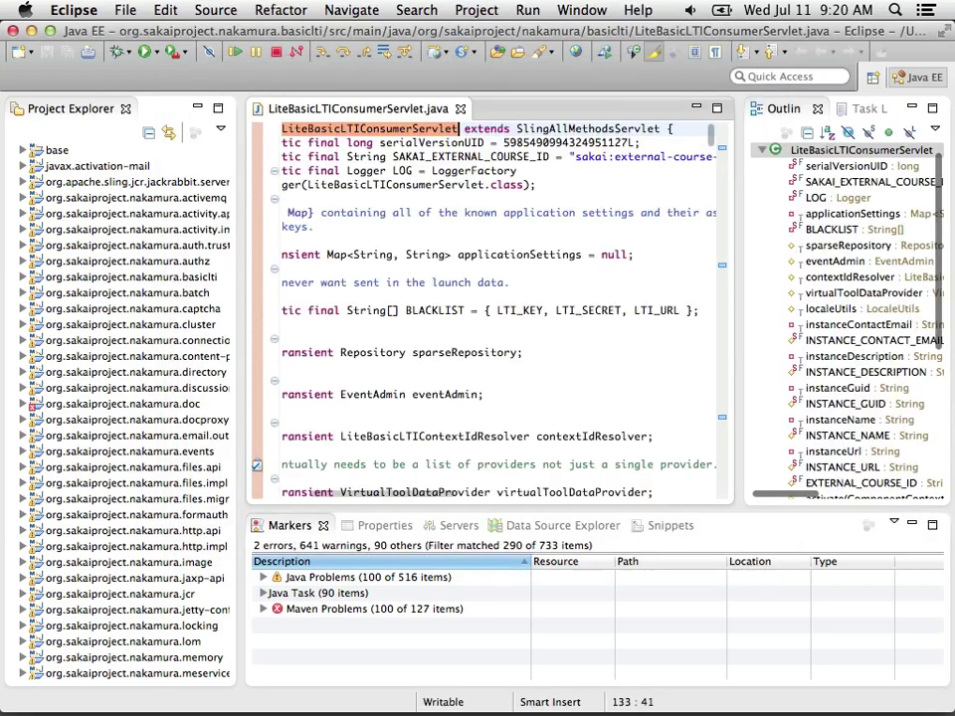
- Examine the LiteBasicLTIConsumerServlet source in a maximized editor, then restore the normal layout
{"action": "double_click", "coordinate": [388, 110]}
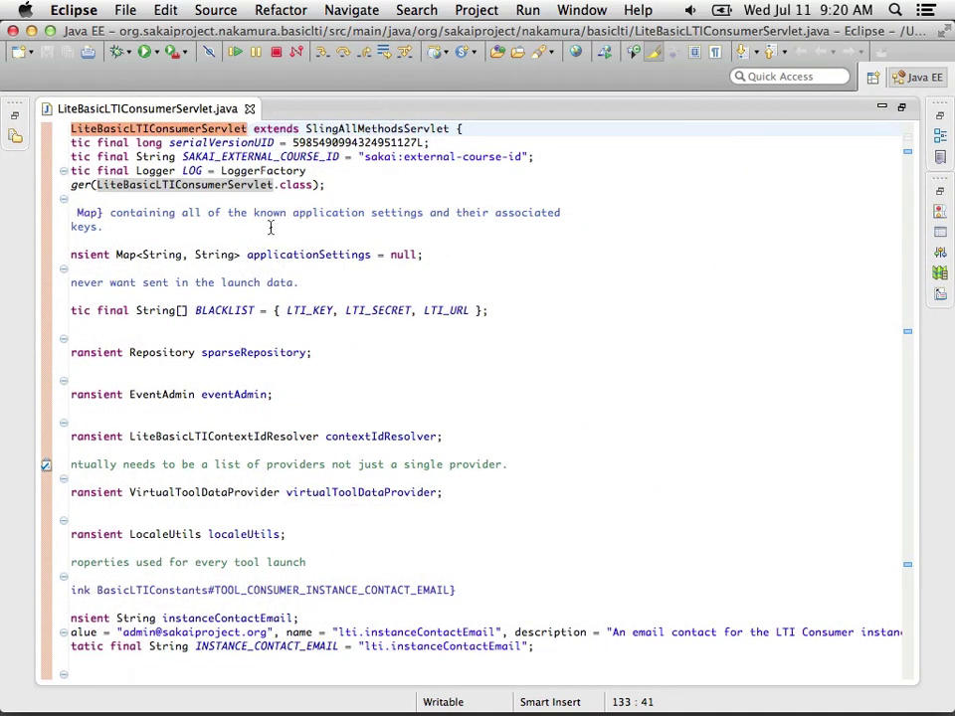
{"action": "scroll", "coordinate": [305, 217], "scroll_direction": "up", "scroll_amount": 3}
{"action": "scroll", "coordinate": [305, 217], "scroll_direction": "left", "scroll_amount": 2}
{"action": "scroll", "coordinate": [270, 228], "scroll_direction": "down", "scroll_amount": 4}
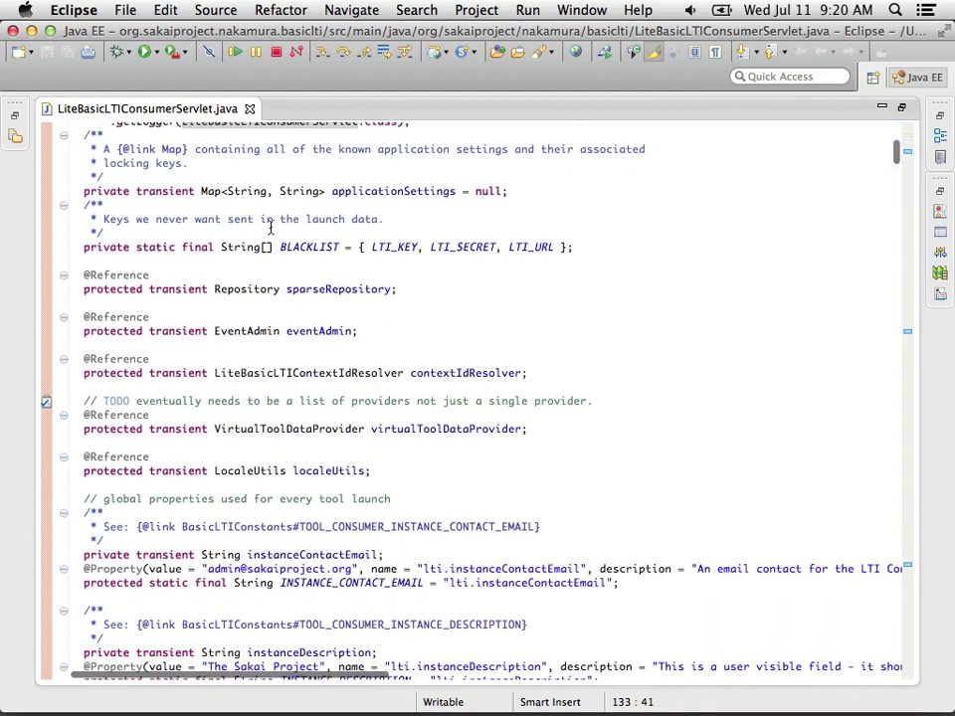
{"action": "scroll", "coordinate": [269, 226], "scroll_direction": "down", "scroll_amount": 6}
{"action": "scroll", "coordinate": [270, 226], "scroll_direction": "down", "scroll_amount": 7}
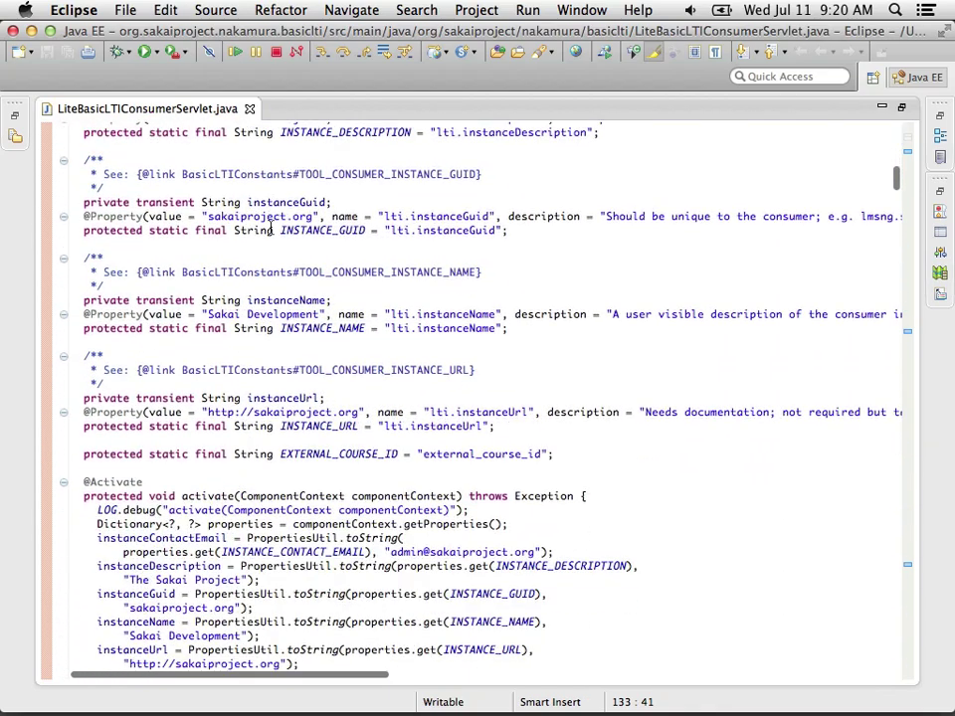
{"action": "scroll", "coordinate": [269, 226], "scroll_direction": "up", "scroll_amount": 17}
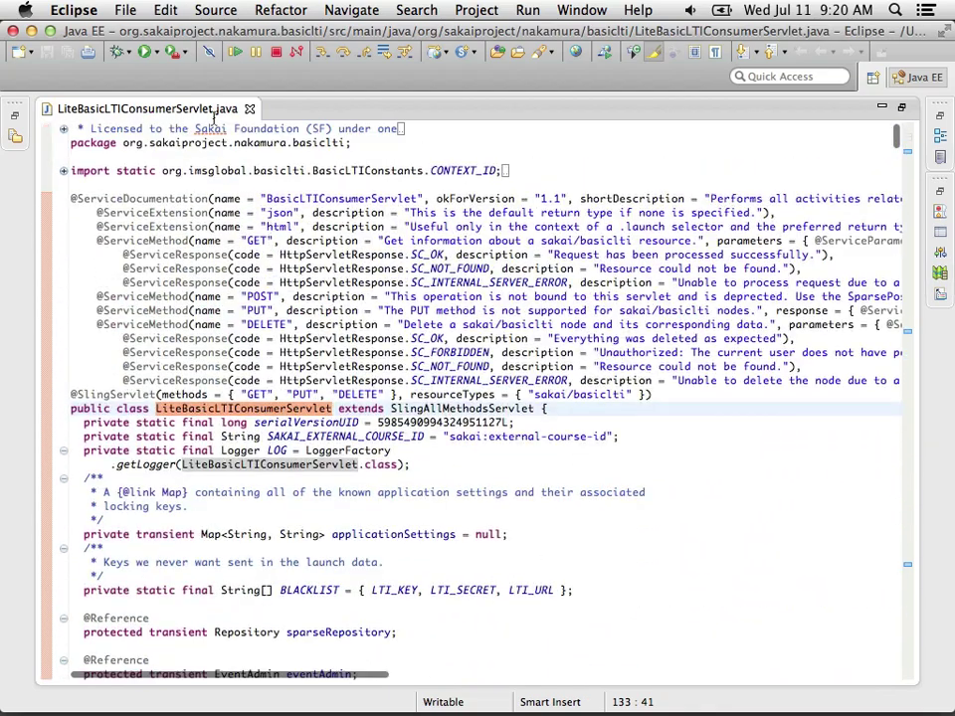
{"action": "double_click", "coordinate": [205, 110]}
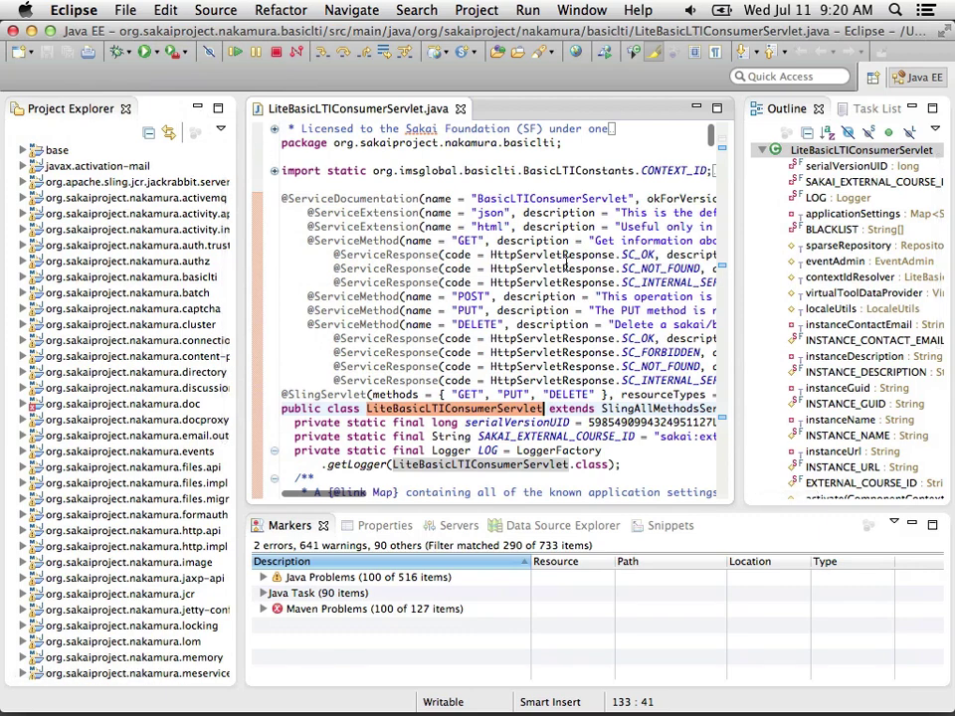
- Clean all projects in the workspace so they are rebuilt from scratch
{"action": "mouse_move", "coordinate": [565, 261]}
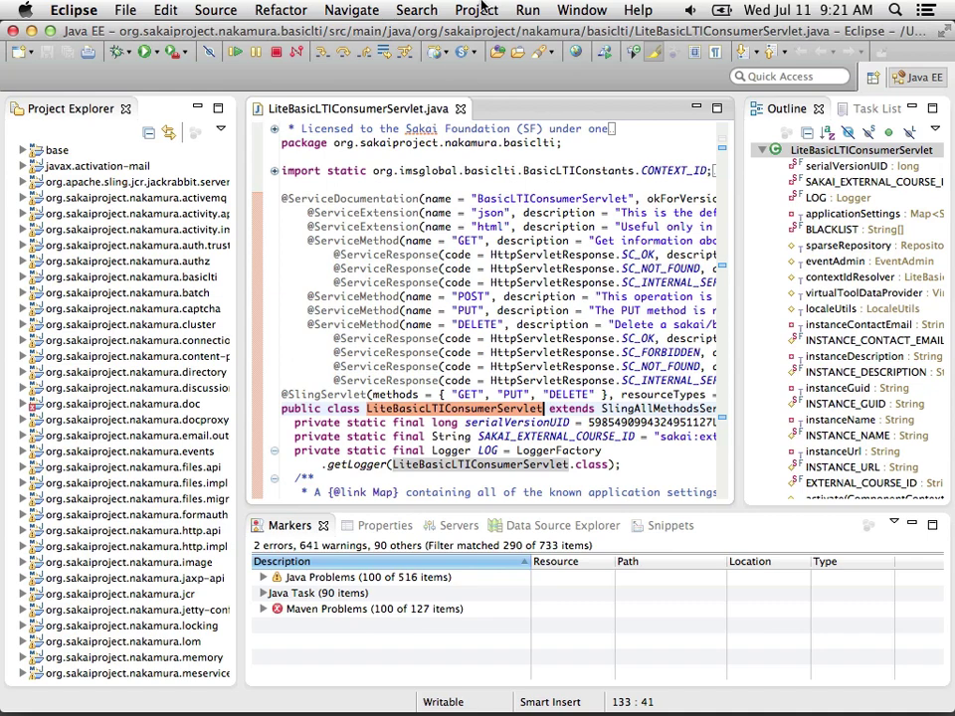
{"action": "left_click", "coordinate": [480, 9]}
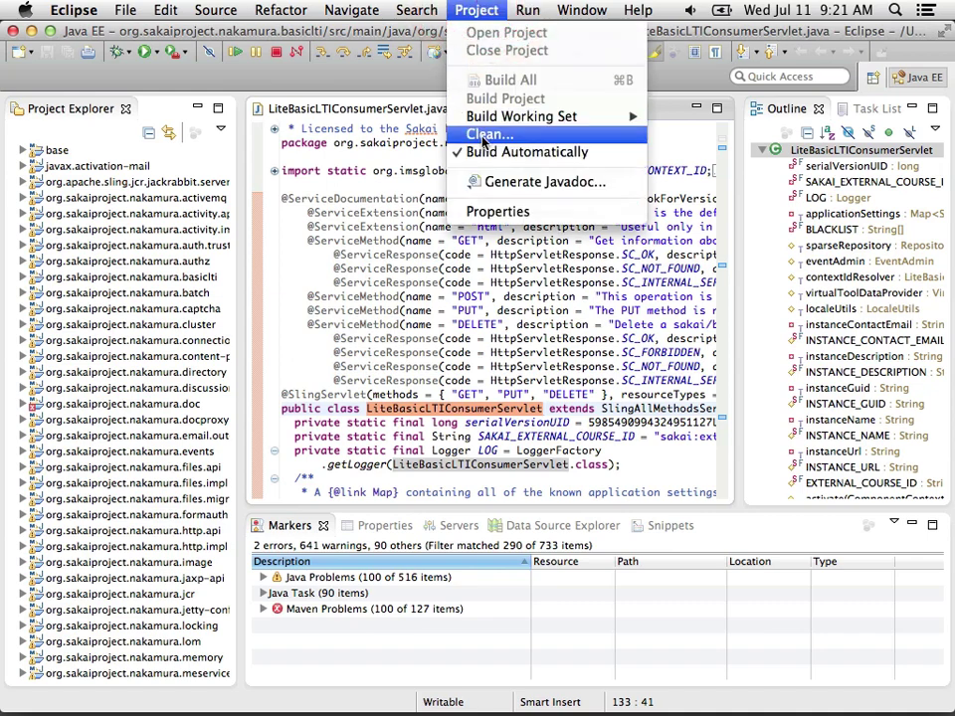
{"action": "left_click", "coordinate": [484, 142]}
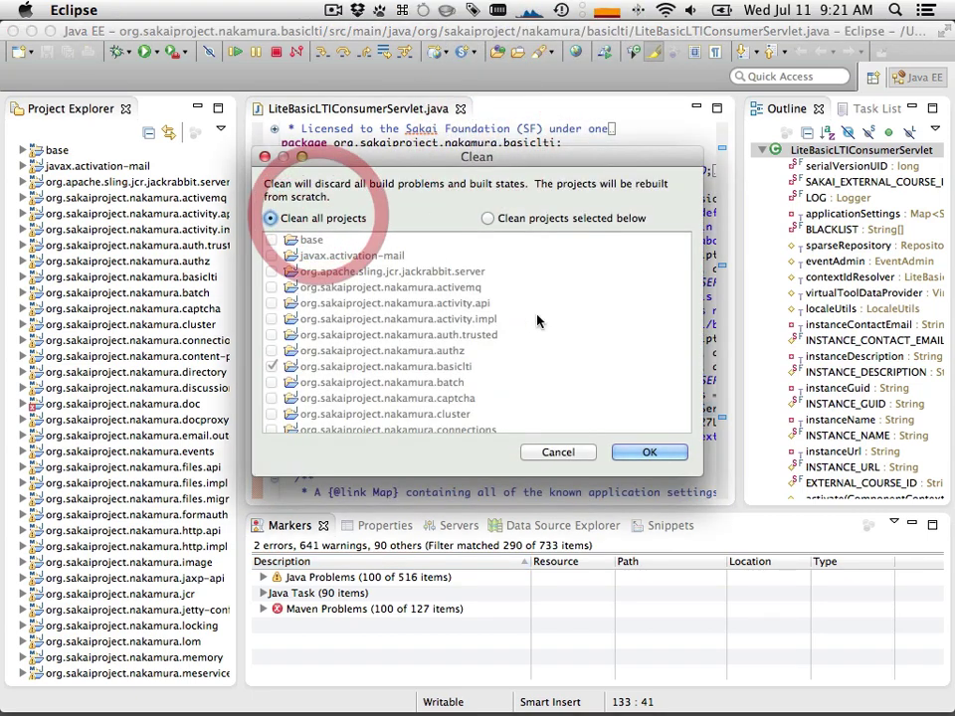
{"action": "left_click", "coordinate": [631, 453]}
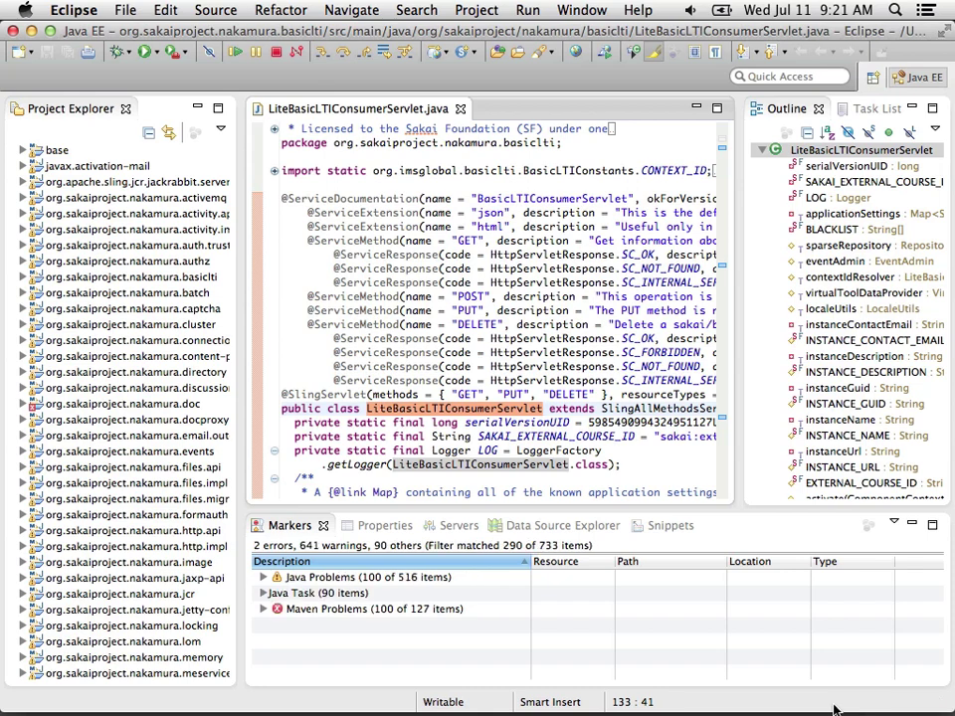
- Open ReCaptchaServlet.java from src/main/java of the org.sakaiproject.nakamura.captcha project and maximize its editor
{"action": "double_click", "coordinate": [128, 309]}
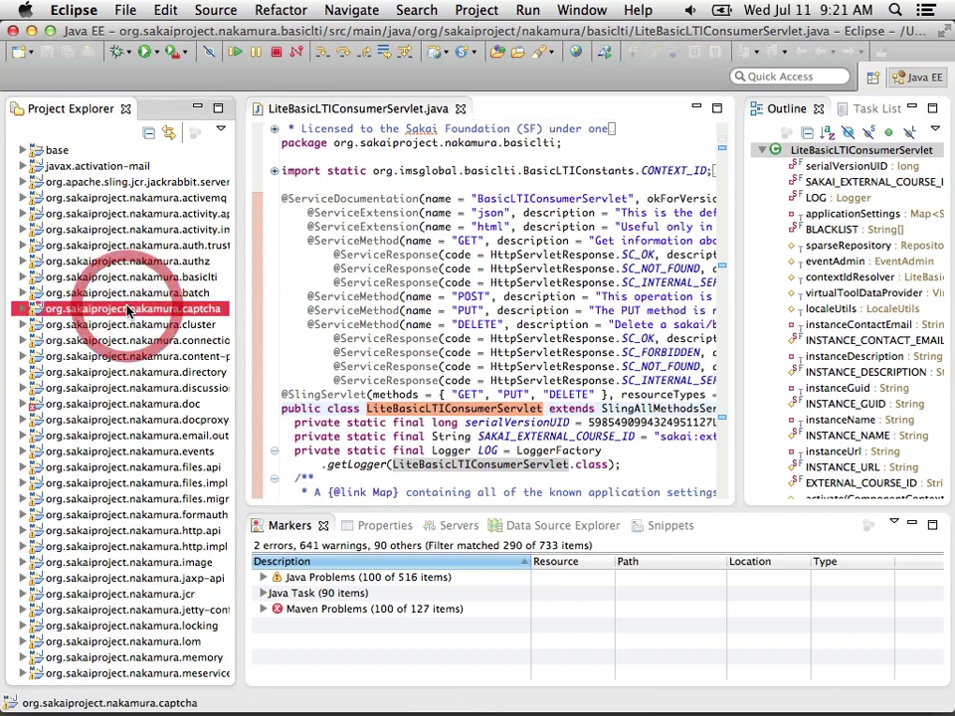
{"action": "key", "text": "Down"}
{"action": "key", "text": "Right"}
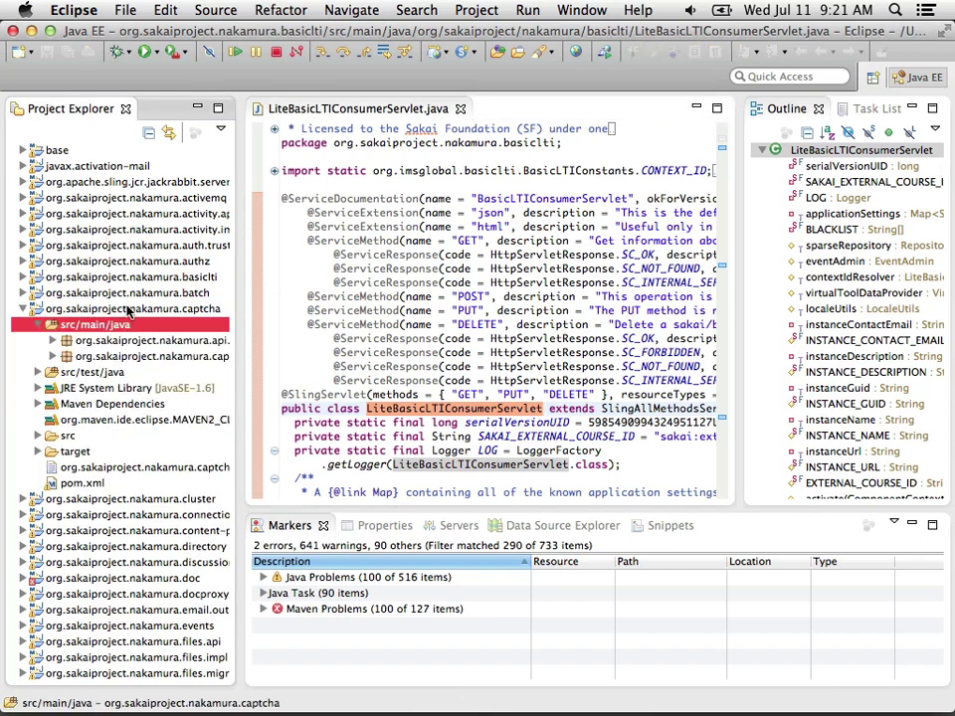
{"action": "key", "text": "Down"}
{"action": "key", "text": "Down"}
{"action": "key", "text": "Right"}
{"action": "key", "text": "Down"}
{"action": "key", "text": "Down"}
{"action": "key", "text": "Down"}
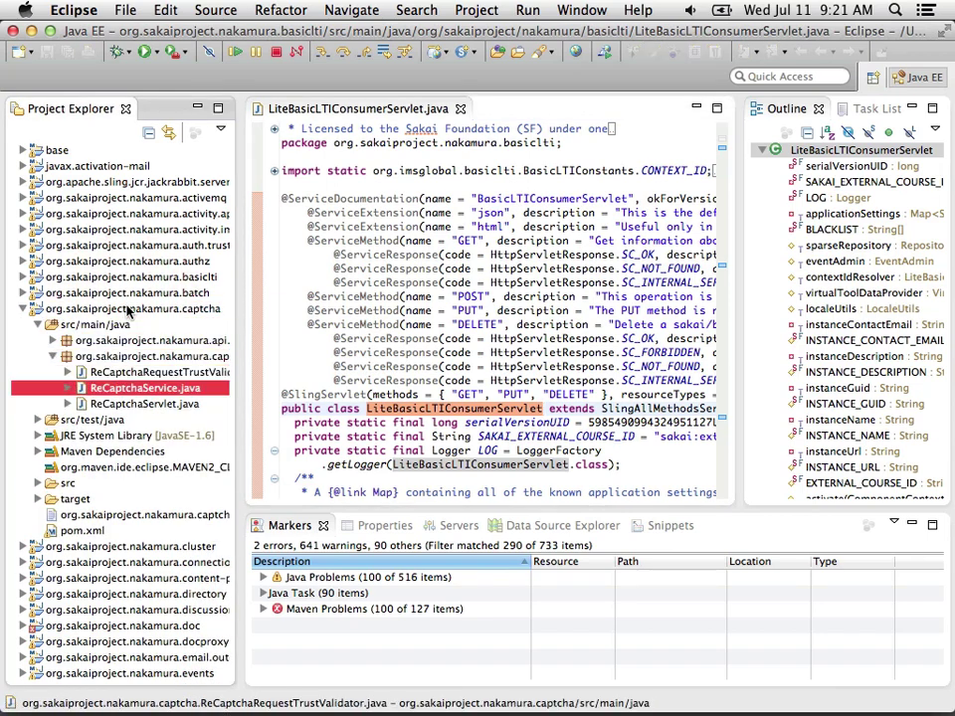
{"action": "key", "text": "Return"}
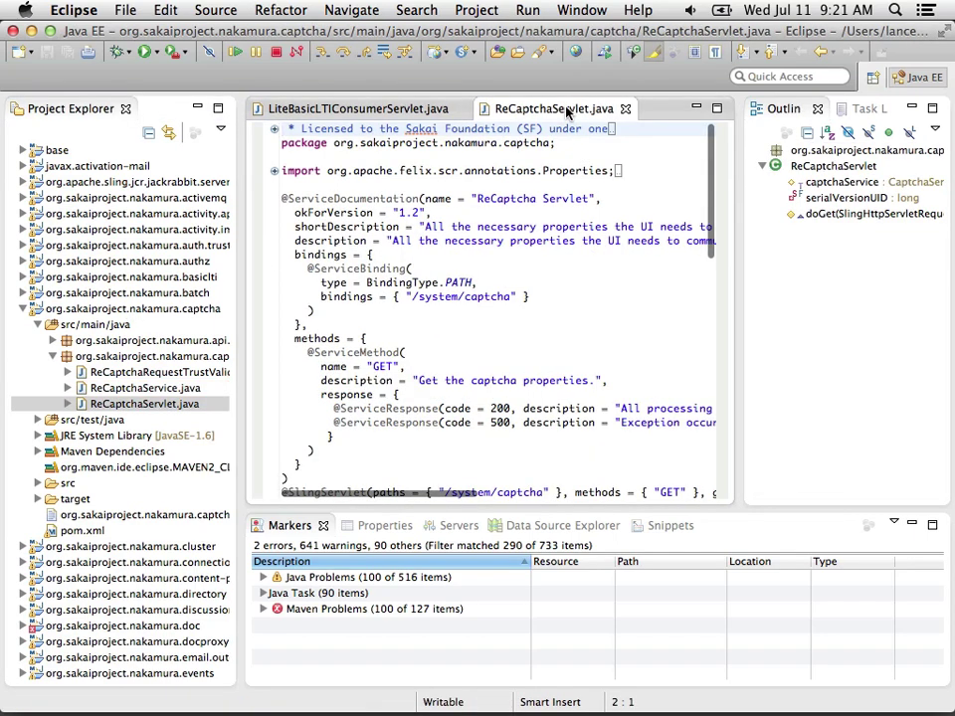
{"action": "double_click", "coordinate": [519, 108]}
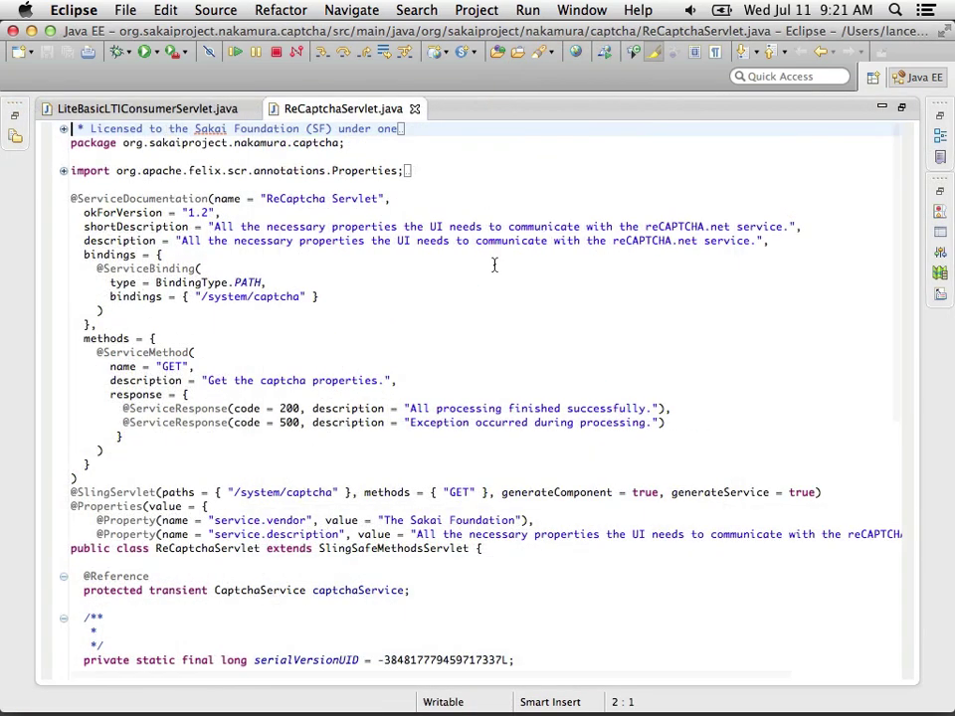